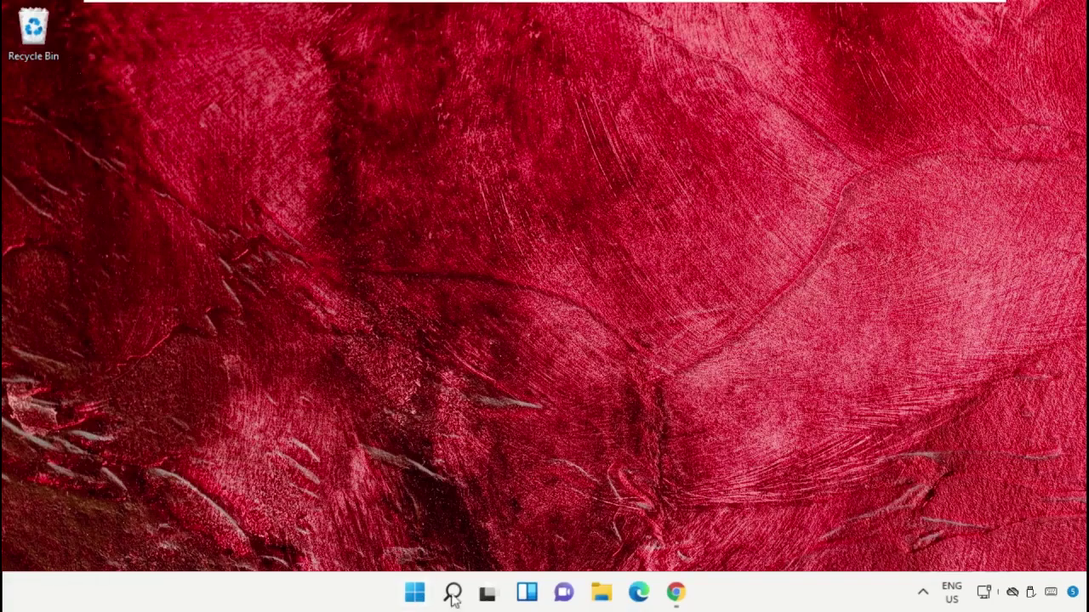
Search Windows for 'task manager' and bring up its Run as administrator launch option.
{"action": "left_click", "coordinate": [453, 593]}
{"action": "left_click", "coordinate": [344, 81]}
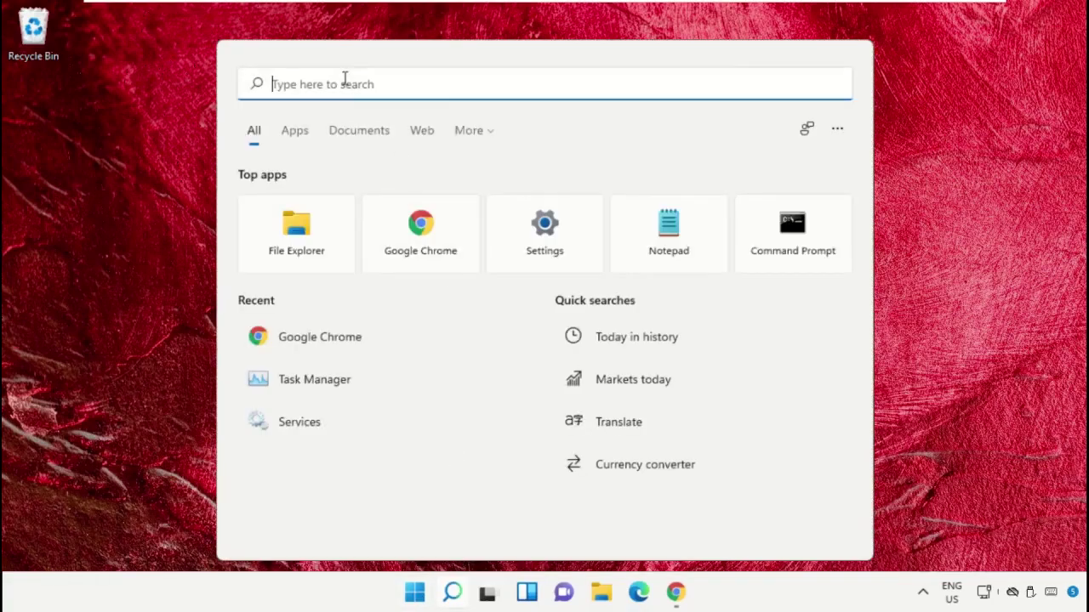
{"action": "type", "text": "task mana"}
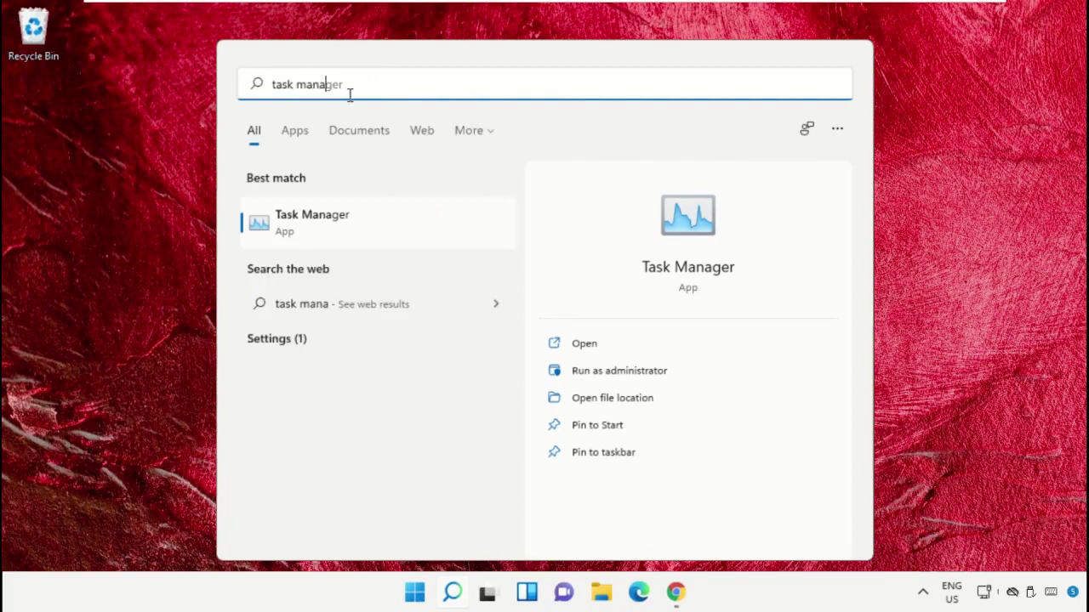
{"action": "type", "text": "ger"}
{"action": "right_click", "coordinate": [306, 227]}
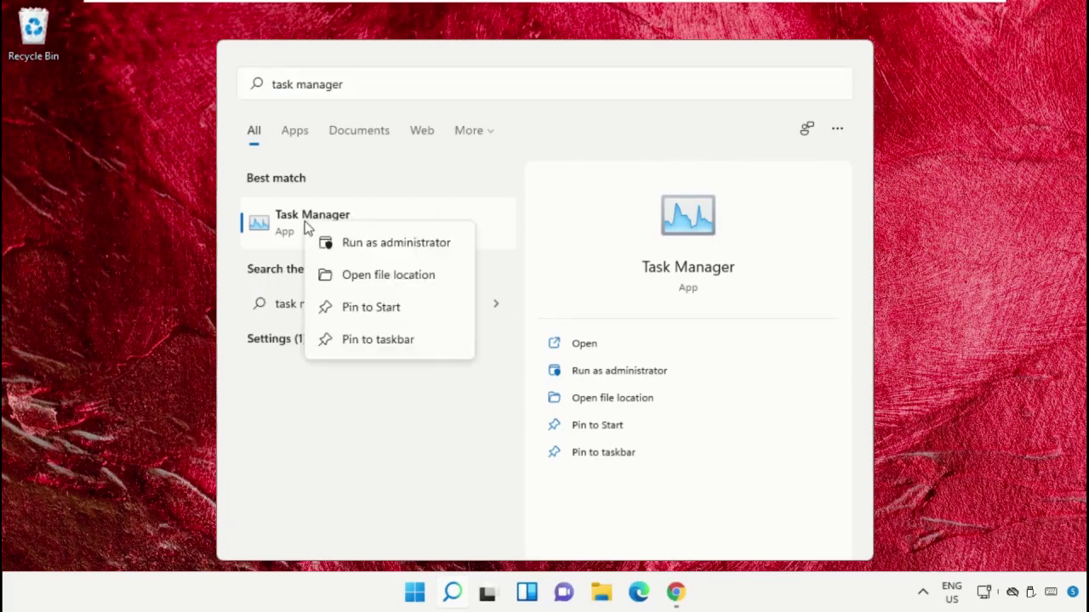
Launch Task Manager, move it left, and open the Run new task dialog with cmd.exe.
{"action": "left_click", "coordinate": [378, 245]}
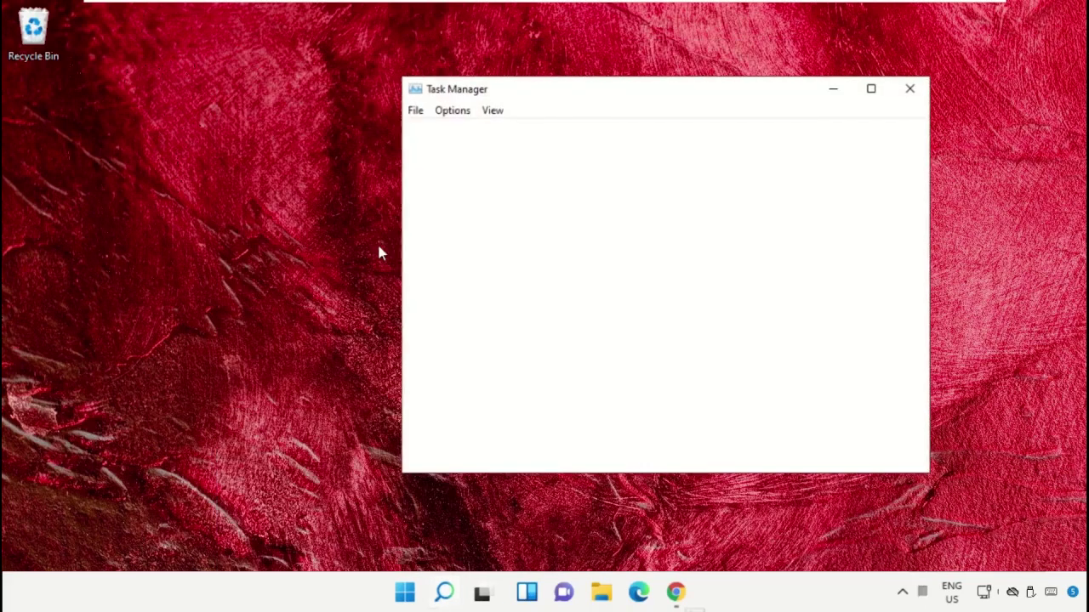
{"action": "mouse_move", "coordinate": [556, 90]}
{"action": "left_mouse_down"}
{"action": "mouse_move", "coordinate": [335, 219]}
{"action": "mouse_move", "coordinate": [250, 199]}
{"action": "mouse_move", "coordinate": [263, 151]}
{"action": "mouse_move", "coordinate": [247, 163]}
{"action": "left_mouse_up"}
{"action": "left_click", "coordinate": [105, 183]}
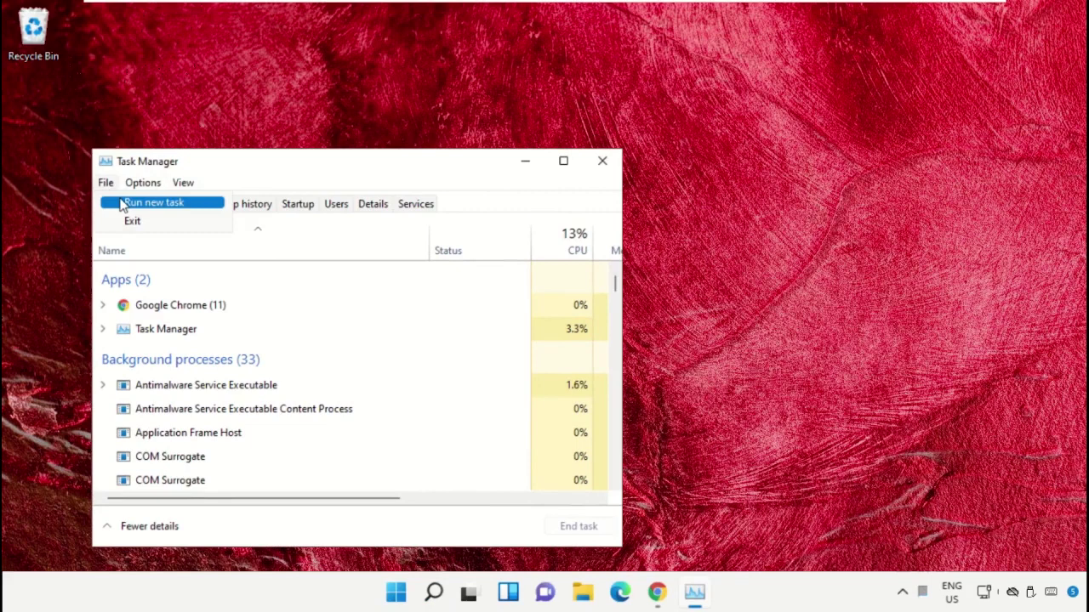
{"action": "left_click", "coordinate": [123, 204]}
{"action": "left_click_drag", "start_coordinate": [226, 205], "coordinate": [760, 165]}
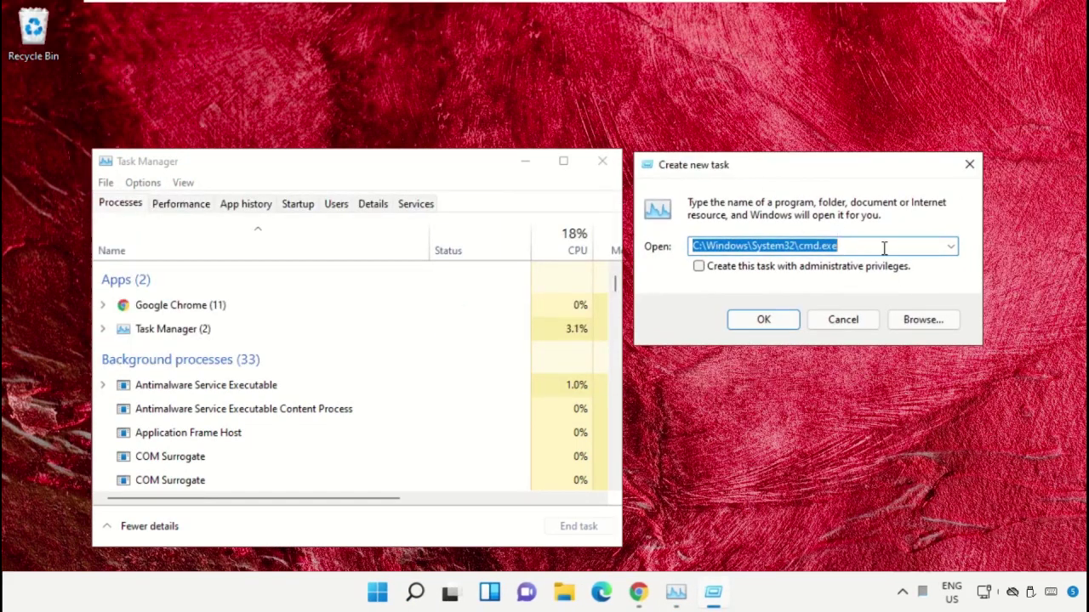
{"action": "left_click", "coordinate": [915, 328]}
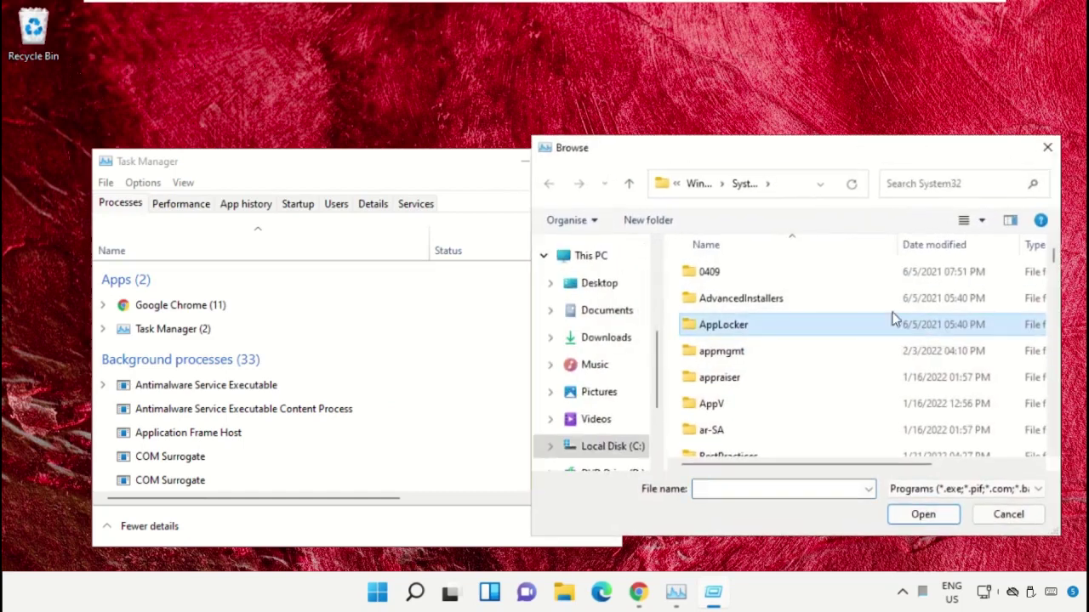
{"action": "left_click", "coordinate": [591, 255]}
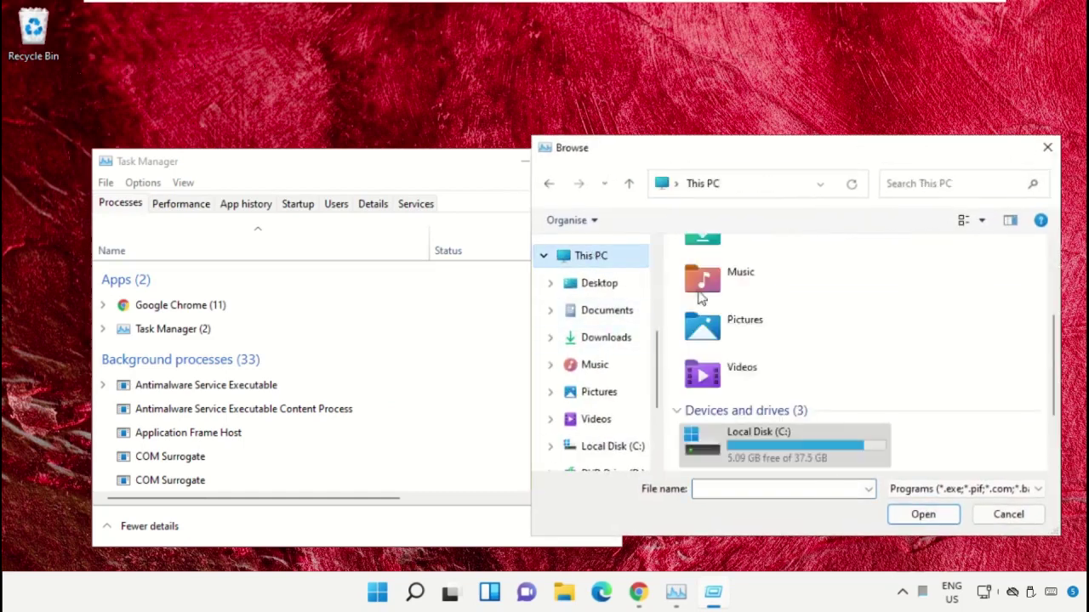
{"action": "left_click", "coordinate": [780, 381]}
{"action": "double_click", "coordinate": [791, 443]}
{"action": "scroll", "coordinate": [778, 375], "scroll_direction": "down", "scroll_amount": 2}
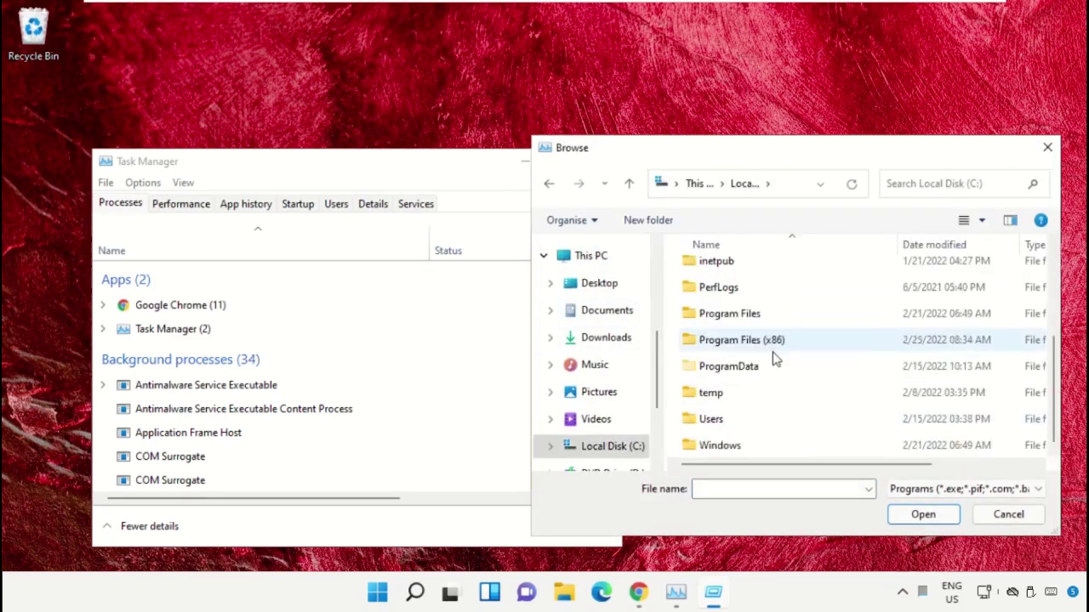
{"action": "double_click", "coordinate": [733, 445]}
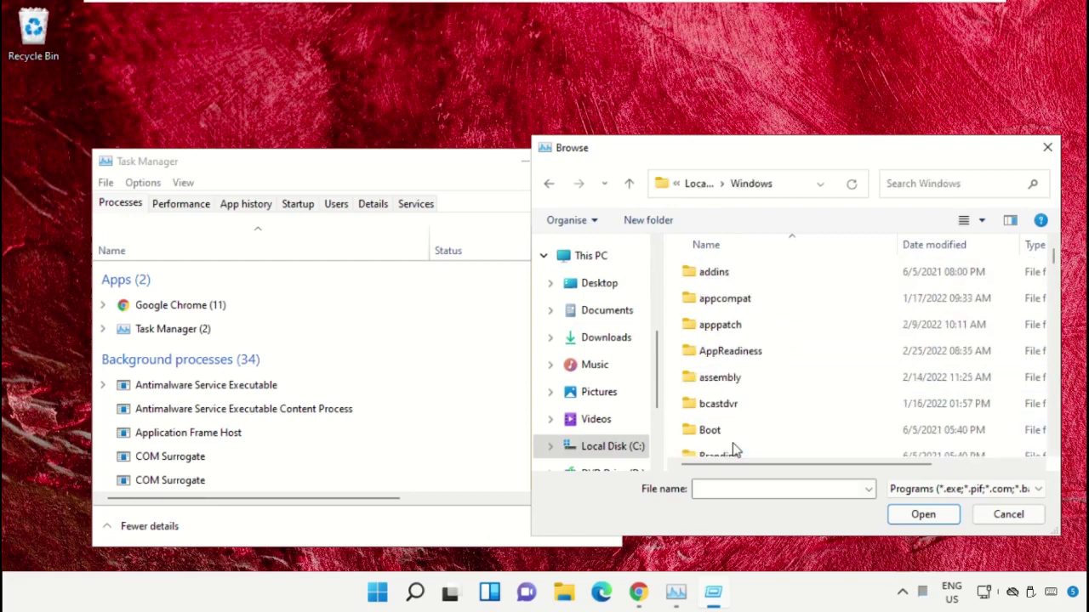
{"action": "type", "text": "sys"}
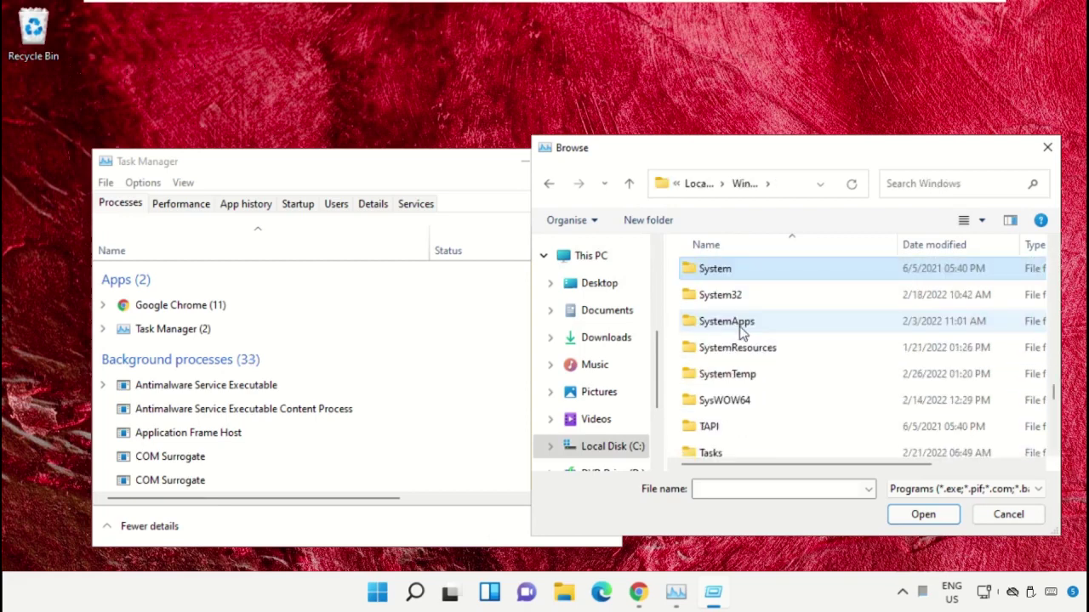
{"action": "double_click", "coordinate": [726, 301]}
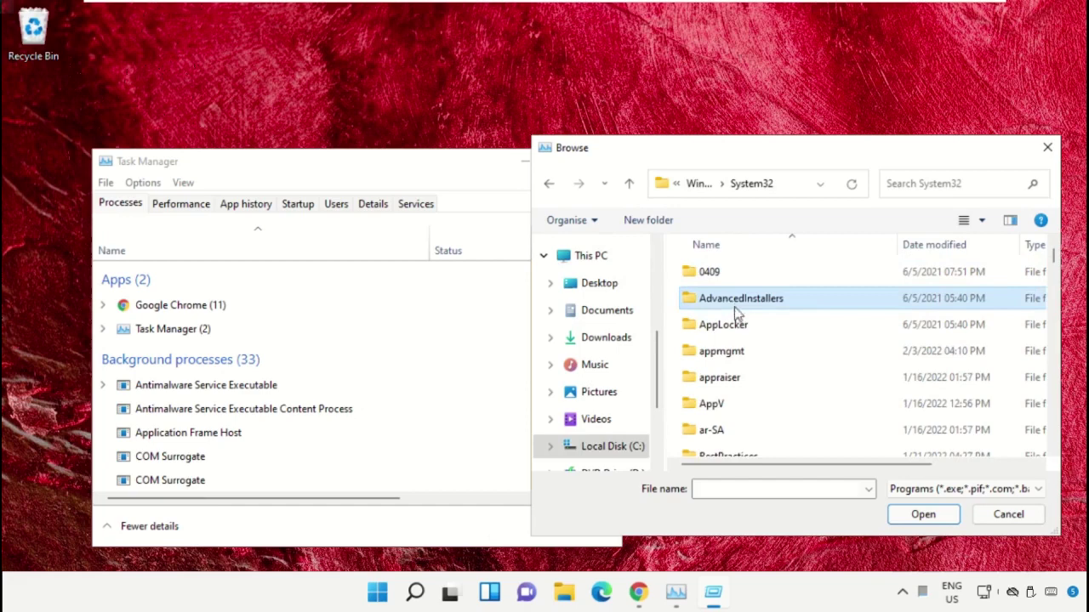
{"action": "scroll", "coordinate": [736, 313], "scroll_direction": "down", "scroll_amount": 4}
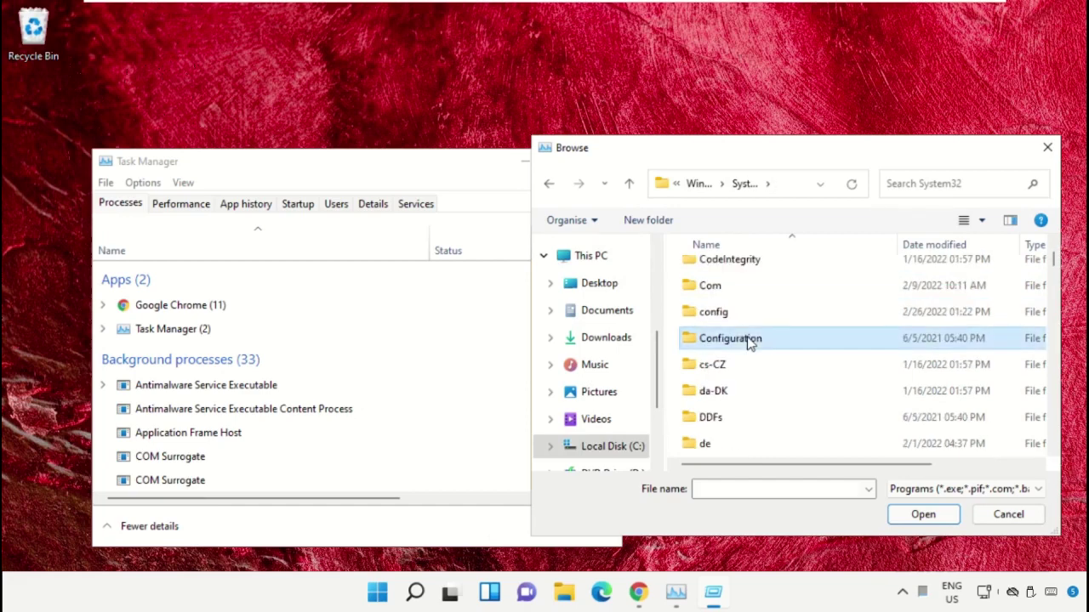
{"action": "key", "text": "Down"}
{"action": "key", "text": "Down"}
{"action": "key", "text": "Down"}
{"action": "key", "text": "Down"}
{"action": "key", "text": "Down"}
{"action": "key", "text": "Down"}
{"action": "key", "text": "Down"}
{"action": "key", "text": "Down"}
{"action": "key", "text": "Down"}
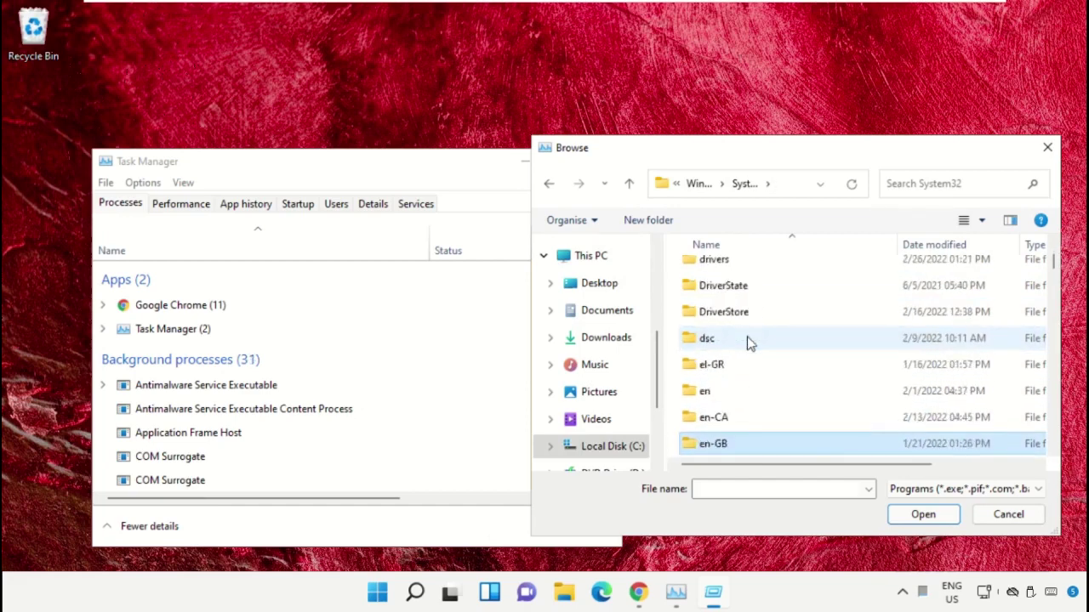
{"action": "key", "text": "Down"}
{"action": "key", "text": "Down"}
{"action": "key", "text": "Down"}
{"action": "key", "text": "Down"}
{"action": "key", "text": "Down"}
{"action": "key", "text": "Down"}
{"action": "key", "text": "Down"}
{"action": "key", "text": "Down"}
{"action": "key", "text": "Down"}
{"action": "key", "text": "Down"}
{"action": "key", "text": "Down"}
{"action": "key", "text": "Down"}
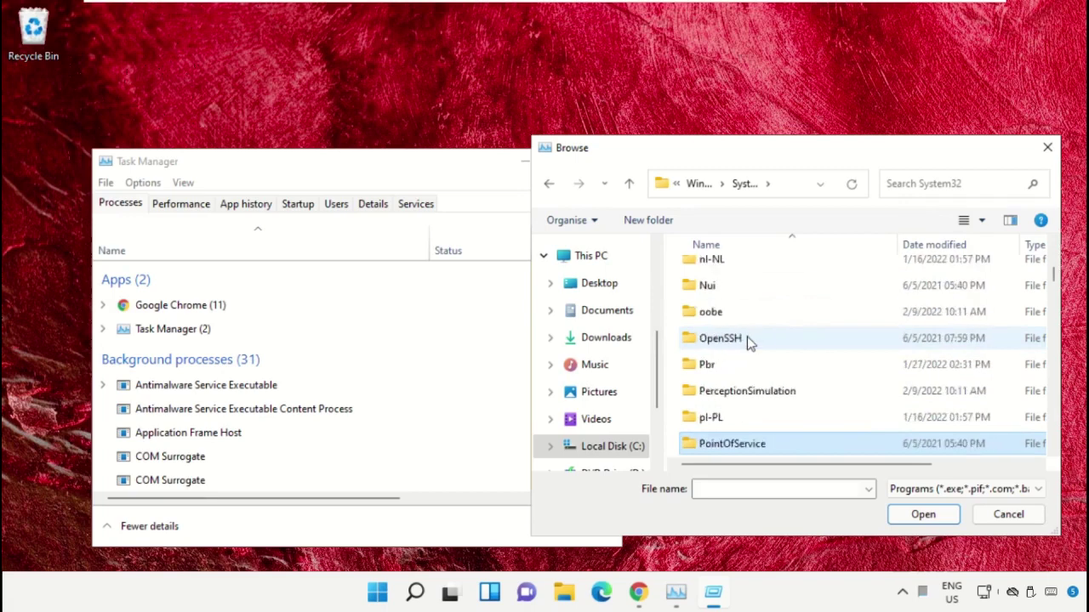
{"action": "scroll", "coordinate": [761, 335], "scroll_direction": "down", "scroll_amount": 8}
{"action": "scroll", "coordinate": [761, 334], "scroll_direction": "down", "scroll_amount": 6}
{"action": "type", "text": "cmd.exe"}
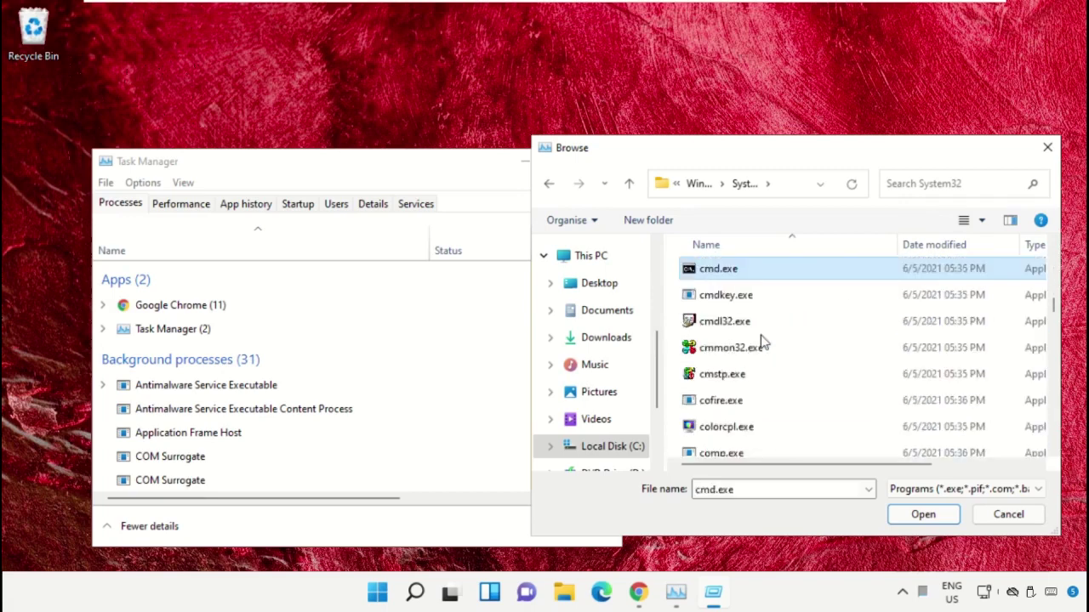
Start cmd.exe with administrative privileges, minimize Task Manager, and resize and centre the console.
{"action": "left_click", "coordinate": [905, 514]}
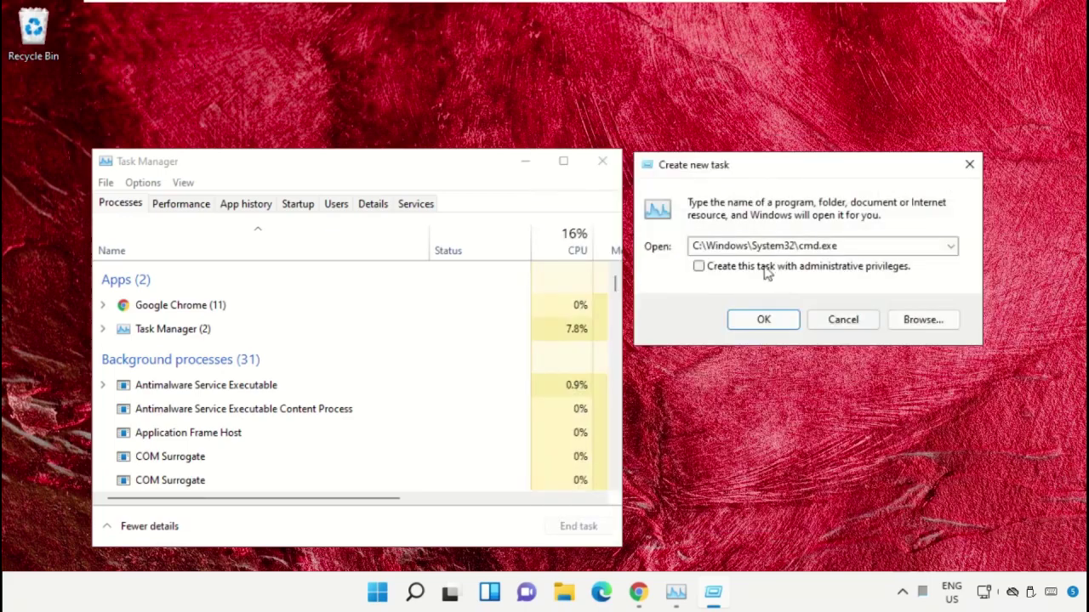
{"action": "left_click", "coordinate": [699, 268]}
{"action": "left_click", "coordinate": [778, 323]}
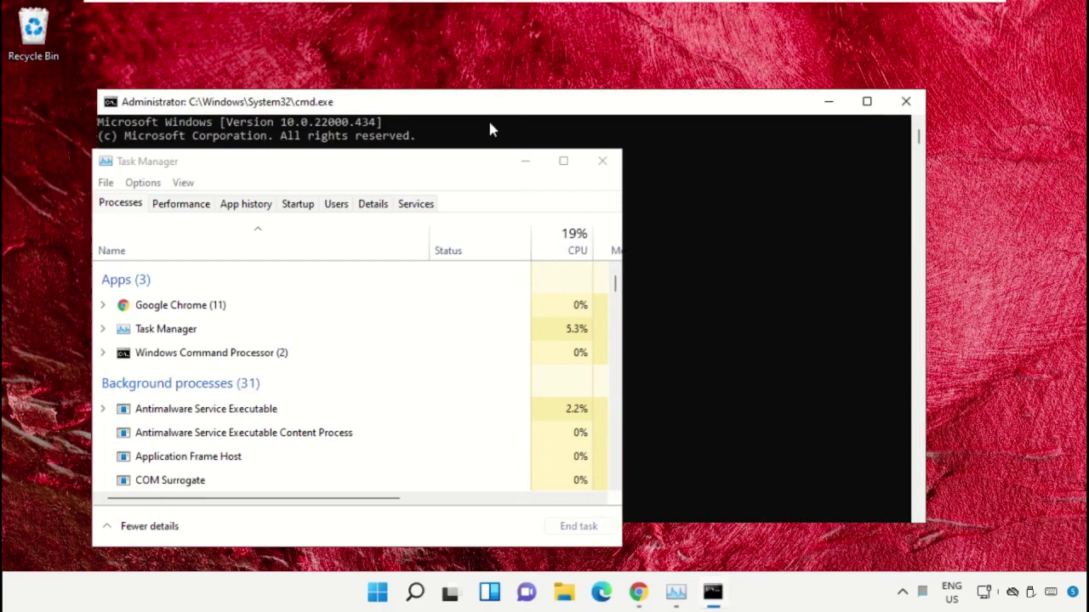
{"action": "left_click", "coordinate": [529, 166]}
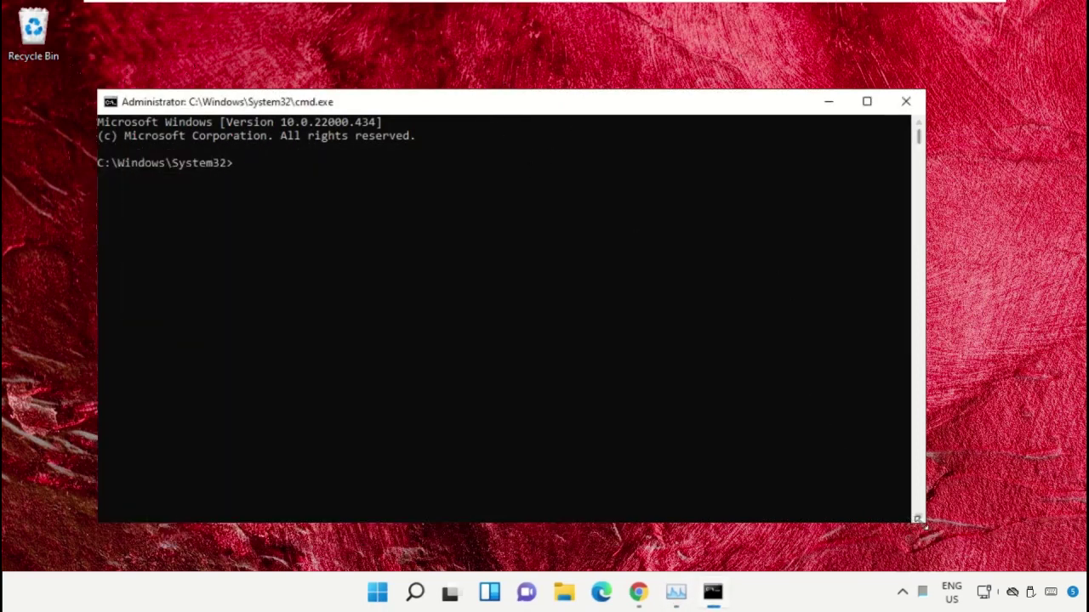
{"action": "mouse_move", "coordinate": [916, 529]}
{"action": "left_mouse_down"}
{"action": "mouse_move", "coordinate": [678, 423]}
{"action": "mouse_move", "coordinate": [741, 426]}
{"action": "left_mouse_up"}
{"action": "mouse_move", "coordinate": [422, 108]}
{"action": "left_mouse_down"}
{"action": "mouse_move", "coordinate": [552, 212]}
{"action": "mouse_move", "coordinate": [534, 225]}
{"action": "left_mouse_up"}
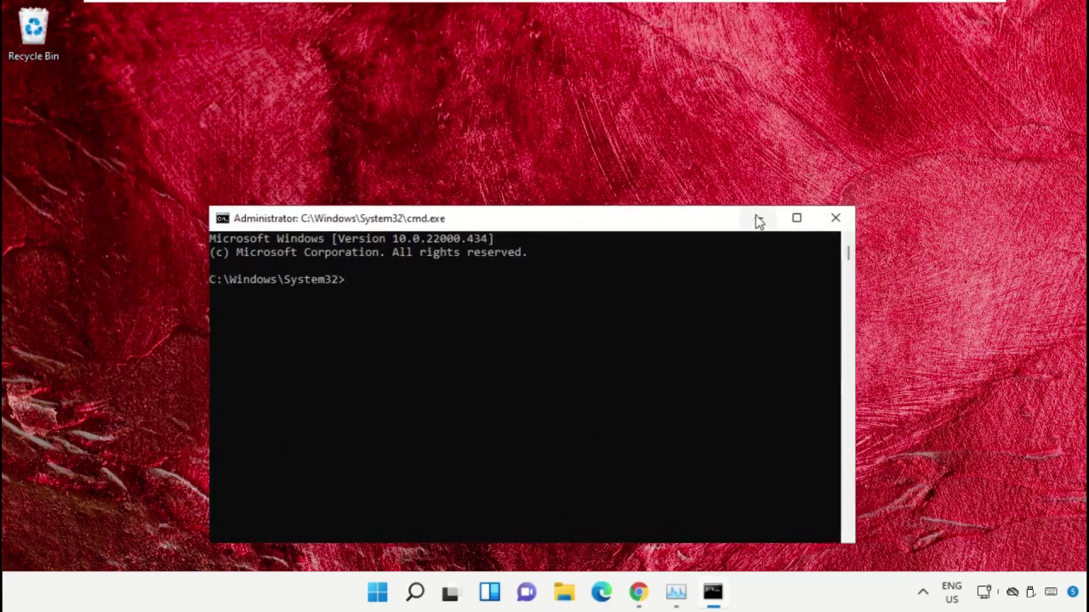
Search Google for 'hows' and open the hows.tech Important Windows Commands article.
{"action": "left_click", "coordinate": [639, 593]}
{"action": "left_click", "coordinate": [369, 315]}
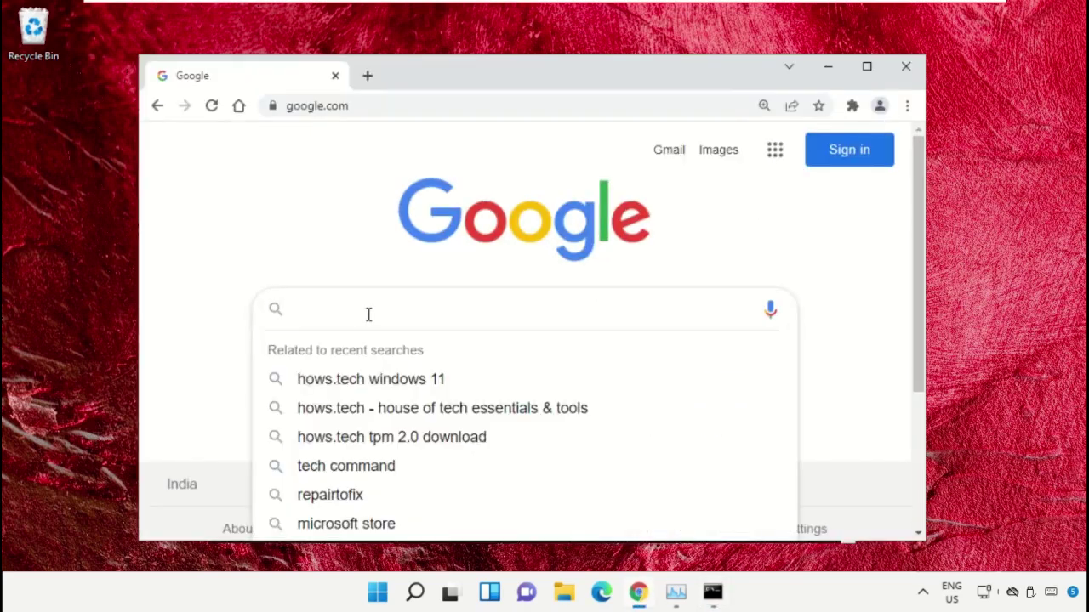
{"action": "type", "text": "hows"}
{"action": "key", "text": "Down"}
{"action": "key", "text": "Return"}
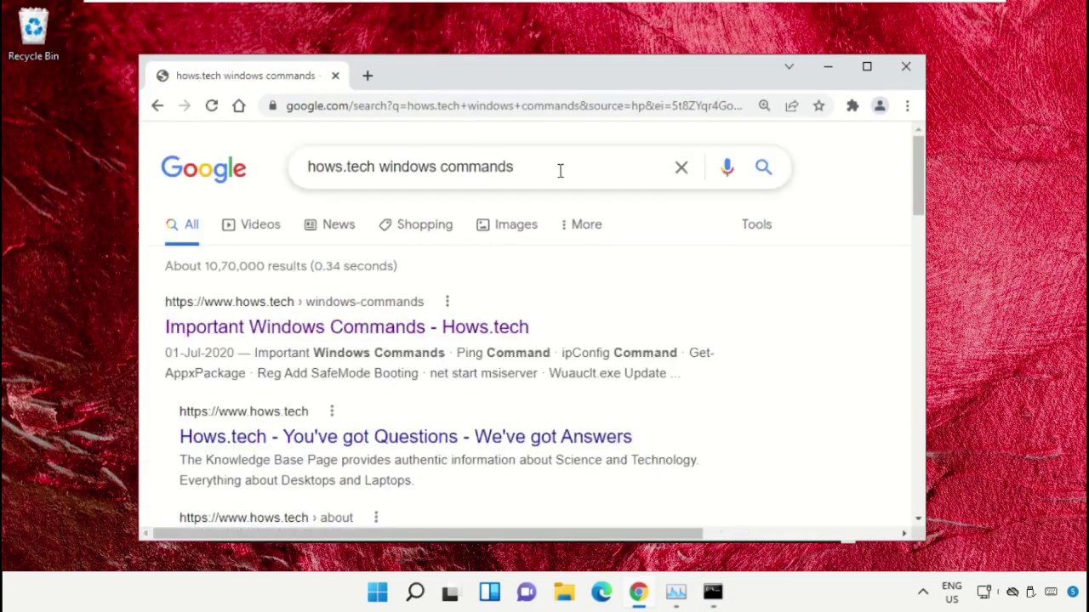
{"action": "left_click", "coordinate": [410, 334]}
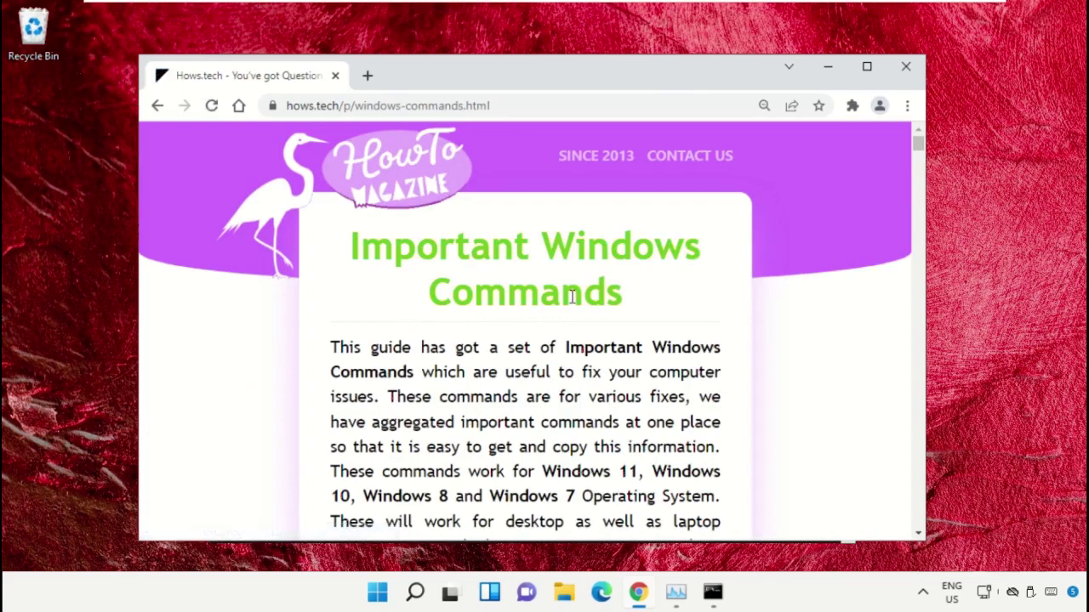
Scroll the article down to the SFC Windows Command section showing Commands 11 and 12.
{"action": "scroll", "coordinate": [680, 307], "scroll_direction": "down", "scroll_amount": 1}
{"action": "scroll", "coordinate": [680, 308], "scroll_direction": "down", "scroll_amount": 3}
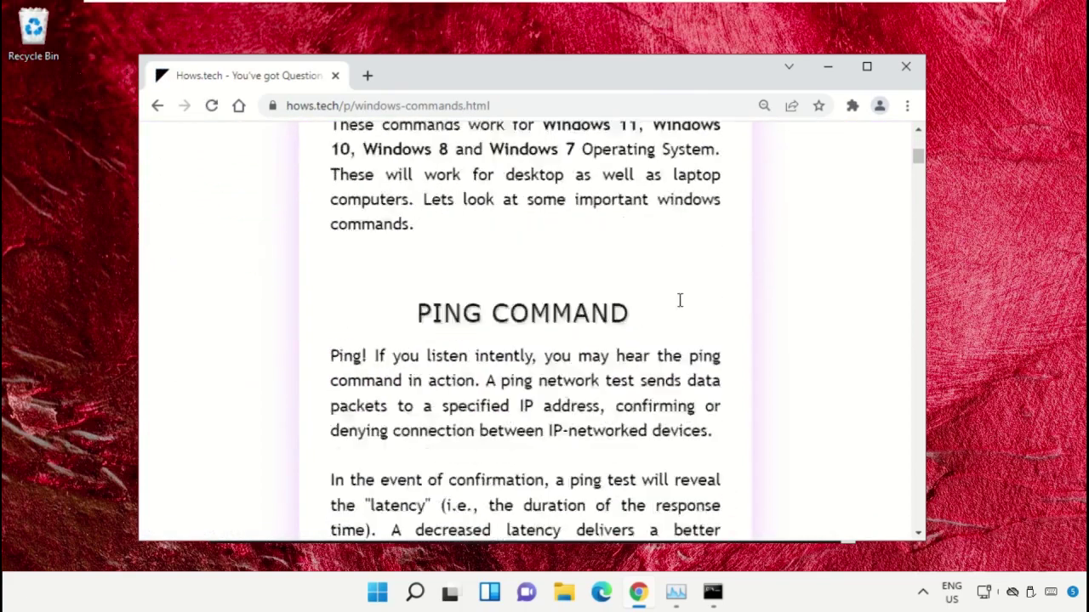
{"action": "scroll", "coordinate": [681, 307], "scroll_direction": "down", "scroll_amount": 4}
{"action": "scroll", "coordinate": [680, 307], "scroll_direction": "down", "scroll_amount": 5}
{"action": "scroll", "coordinate": [681, 307], "scroll_direction": "down", "scroll_amount": 3}
{"action": "scroll", "coordinate": [680, 307], "scroll_direction": "down", "scroll_amount": 4}
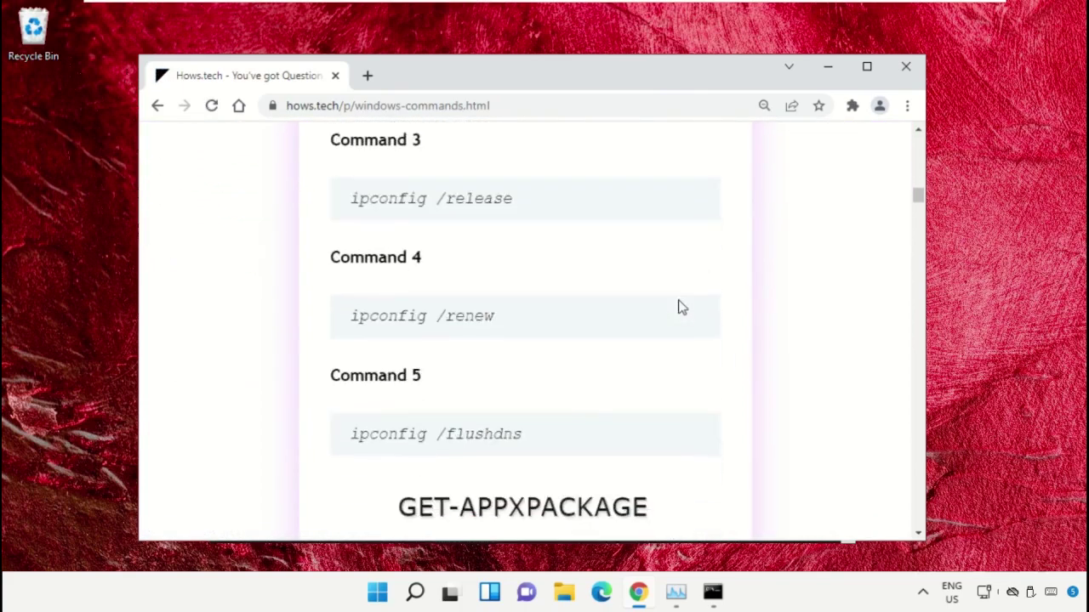
{"action": "scroll", "coordinate": [681, 307], "scroll_direction": "down", "scroll_amount": 3}
{"action": "scroll", "coordinate": [680, 307], "scroll_direction": "down", "scroll_amount": 4}
{"action": "scroll", "coordinate": [680, 307], "scroll_direction": "down", "scroll_amount": 4}
{"action": "scroll", "coordinate": [663, 281], "scroll_direction": "down", "scroll_amount": 4}
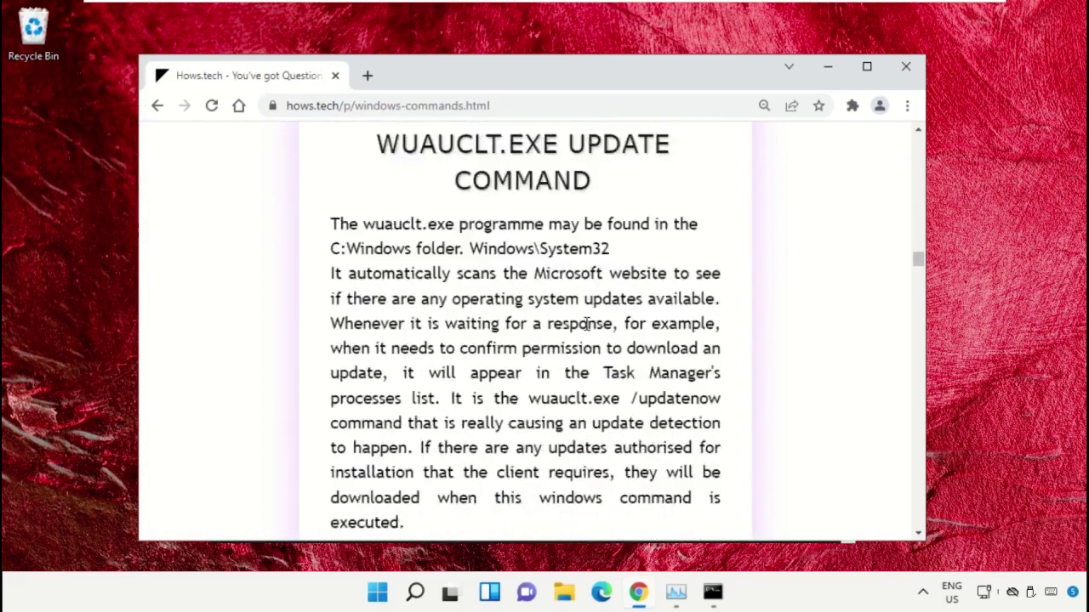
{"action": "scroll", "coordinate": [596, 306], "scroll_direction": "down", "scroll_amount": 4}
{"action": "scroll", "coordinate": [561, 324], "scroll_direction": "down", "scroll_amount": 3}
{"action": "scroll", "coordinate": [561, 323], "scroll_direction": "down", "scroll_amount": 4}
{"action": "scroll", "coordinate": [561, 328], "scroll_direction": "down", "scroll_amount": 1}
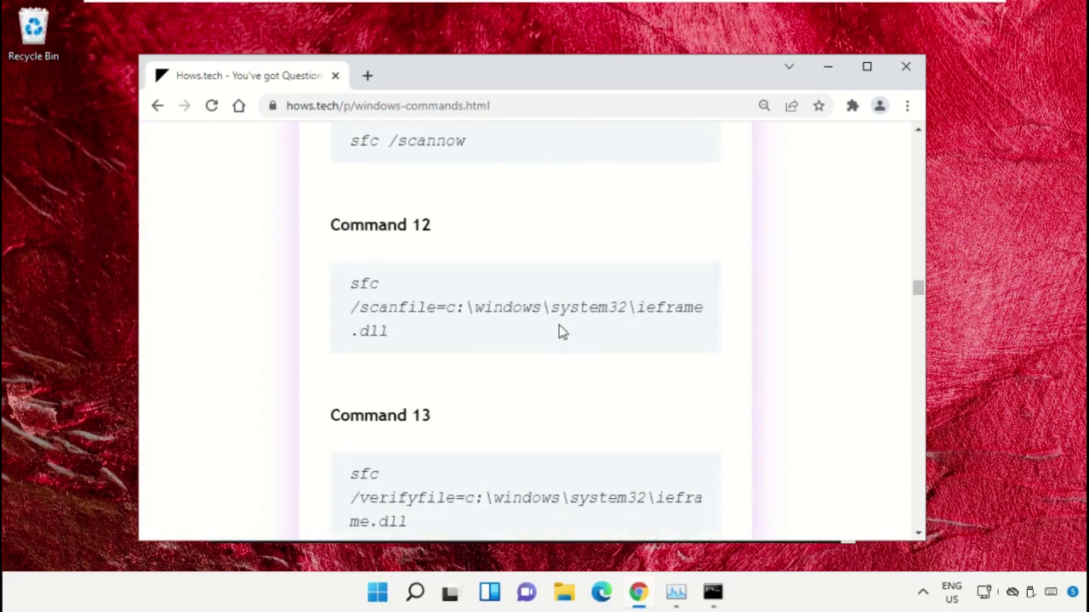
{"action": "scroll", "coordinate": [560, 330], "scroll_direction": "down", "scroll_amount": 1}
{"action": "scroll", "coordinate": [561, 331], "scroll_direction": "down", "scroll_amount": 1}
{"action": "scroll", "coordinate": [560, 332], "scroll_direction": "up", "scroll_amount": 1}
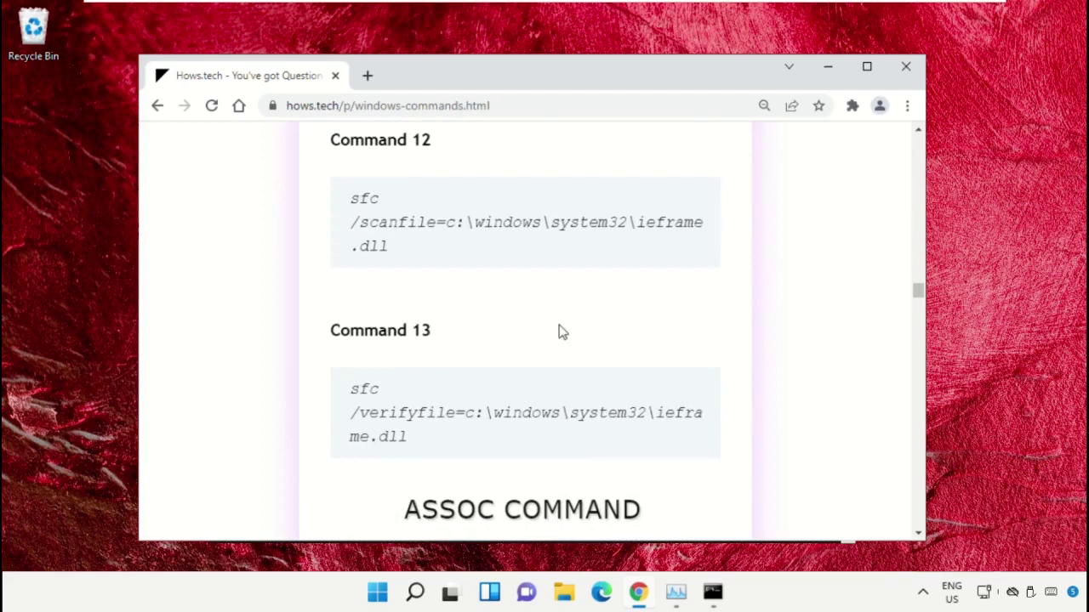
{"action": "scroll", "coordinate": [561, 332], "scroll_direction": "up", "scroll_amount": 1}
{"action": "scroll", "coordinate": [561, 332], "scroll_direction": "up", "scroll_amount": 1}
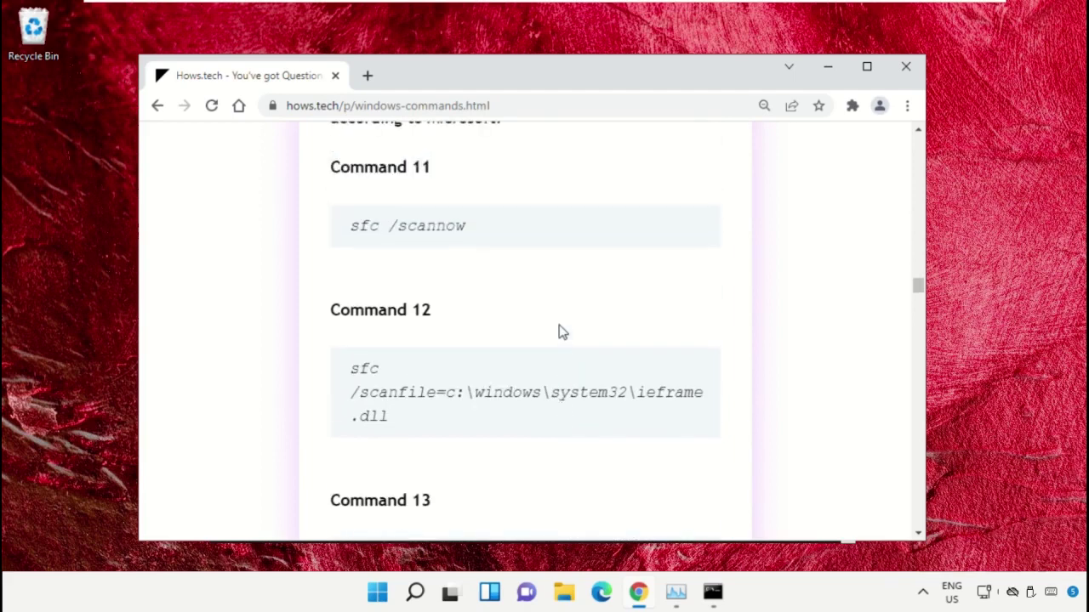
Arrange the admin Command Prompt beside the Chrome article window.
{"action": "left_click", "coordinate": [714, 595]}
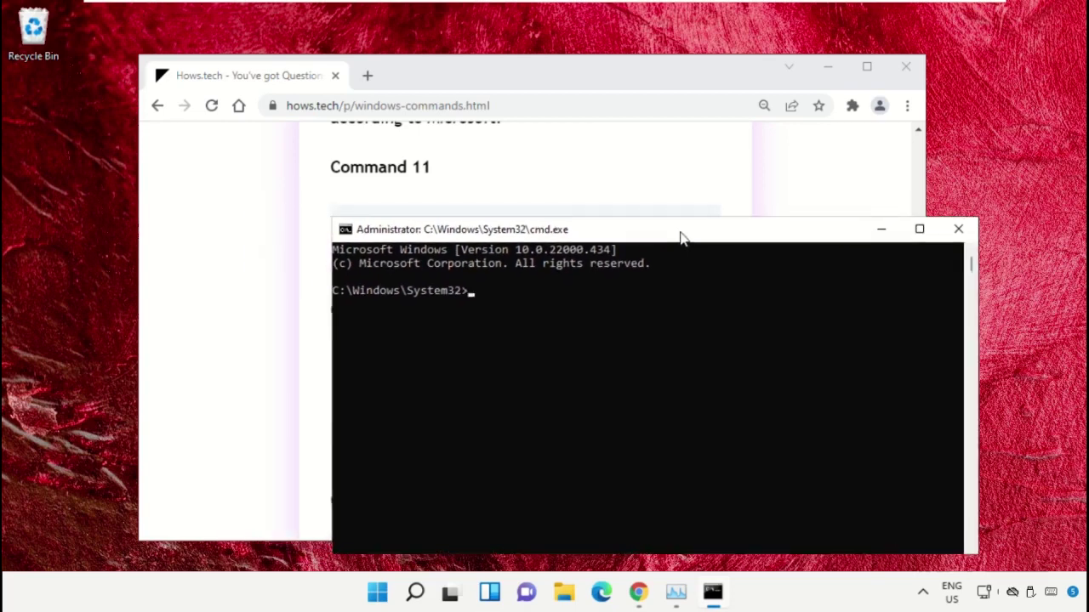
{"action": "left_click_drag", "start_coordinate": [557, 223], "coordinate": [689, 243]}
{"action": "left_click_drag", "start_coordinate": [541, 68], "coordinate": [465, 91]}
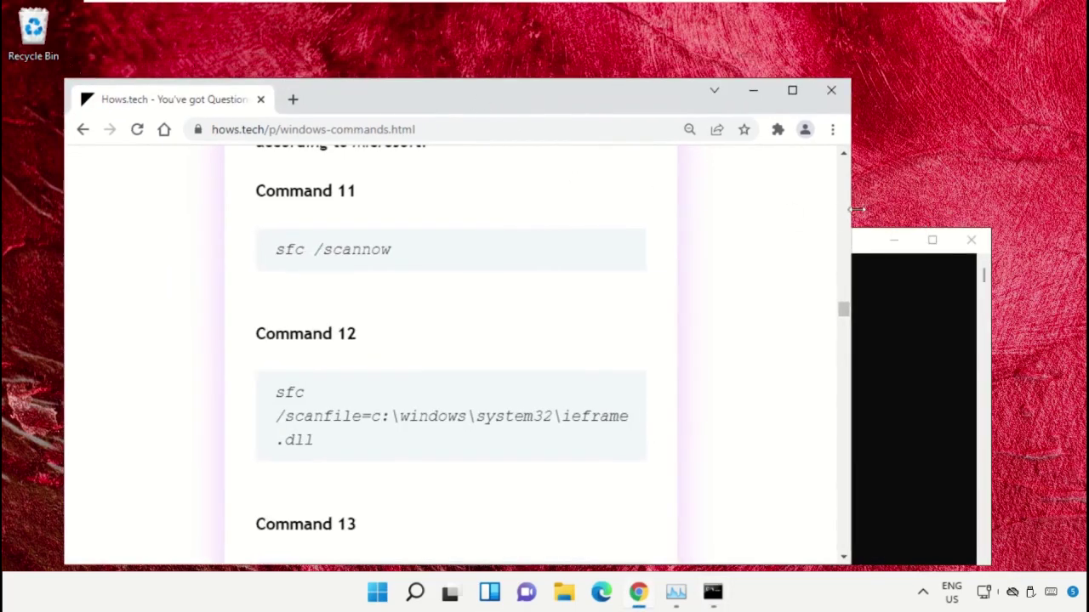
{"action": "left_click", "coordinate": [861, 249]}
{"action": "left_click_drag", "start_coordinate": [707, 246], "coordinate": [831, 162]}
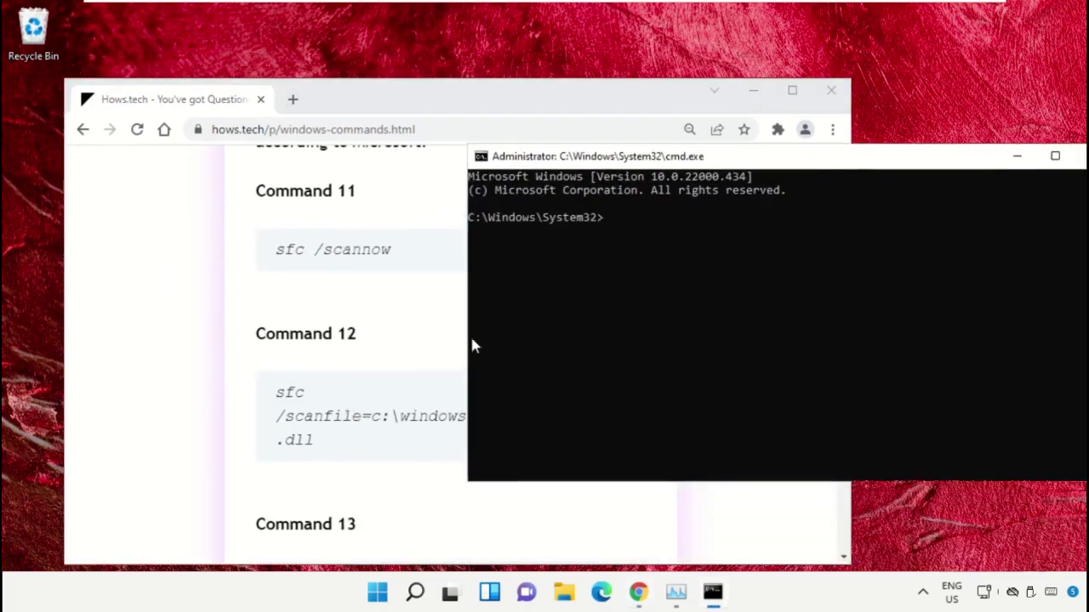
Copy the Command 12 sfc scanfile command for ieframe.dll and run it in the admin prompt.
{"action": "triple_click", "coordinate": [312, 426]}
{"action": "left_click", "coordinate": [378, 416]}
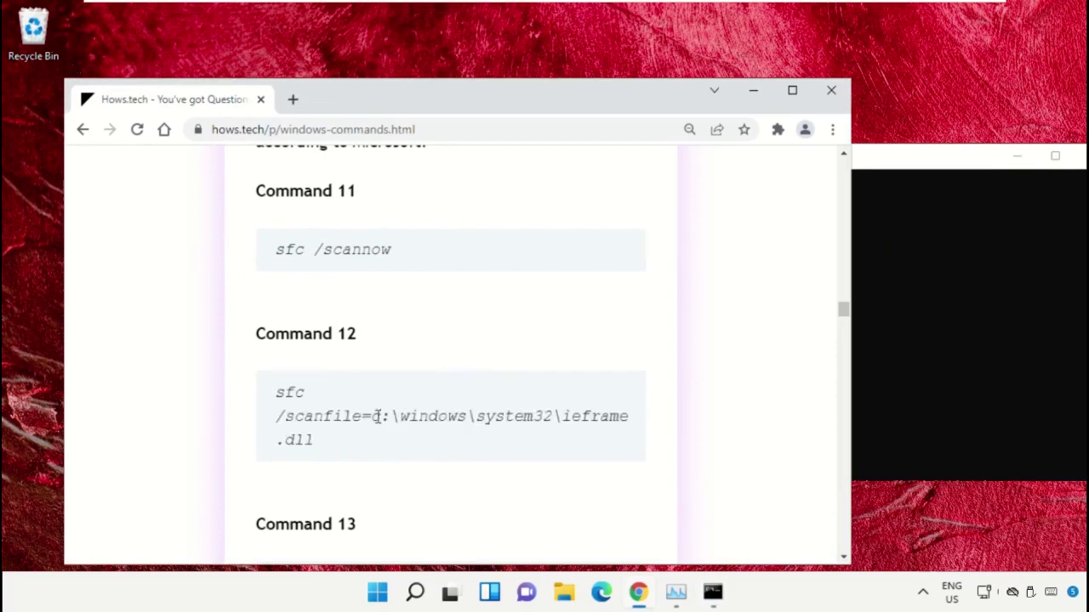
{"action": "triple_click", "coordinate": [356, 425]}
{"action": "right_click", "coordinate": [351, 422]}
{"action": "left_click", "coordinate": [440, 295]}
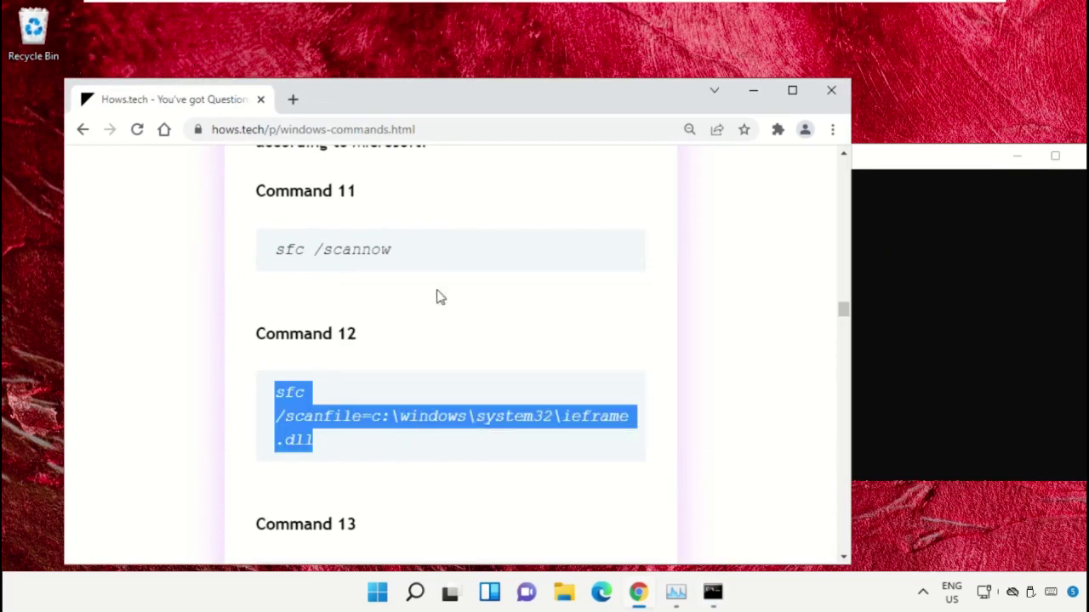
{"action": "left_click", "coordinate": [907, 218]}
{"action": "left_click_drag", "start_coordinate": [880, 171], "coordinate": [831, 165]}
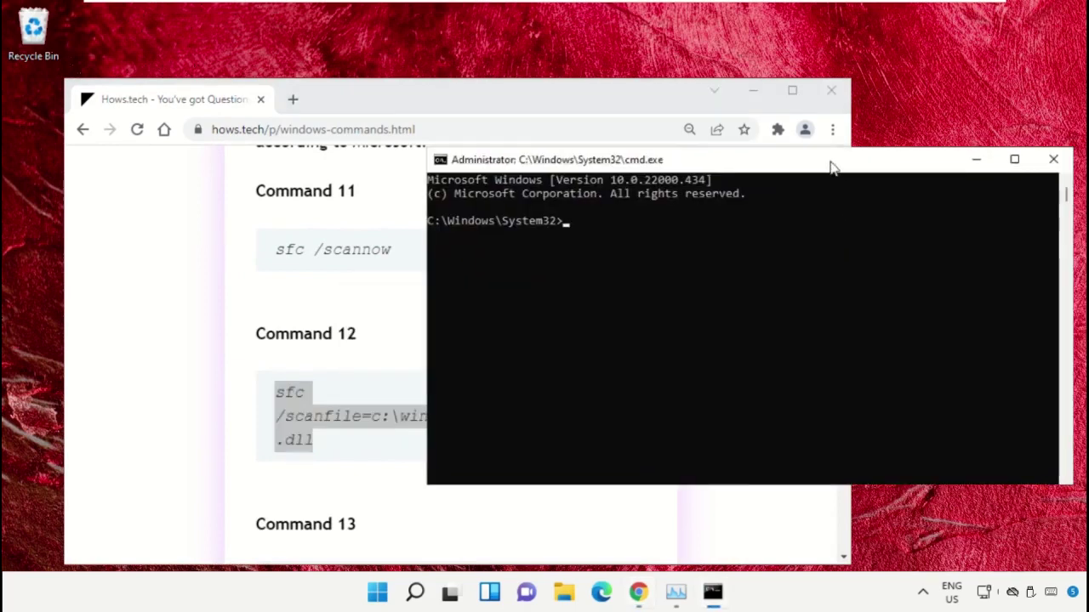
{"action": "right_click", "coordinate": [672, 240]}
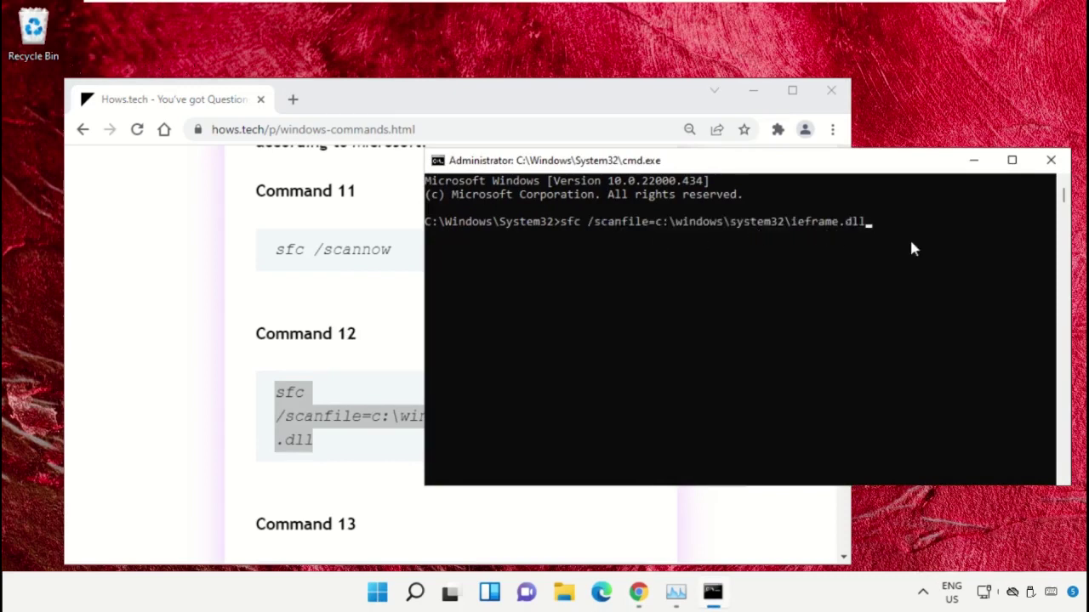
{"action": "key", "text": "Return"}
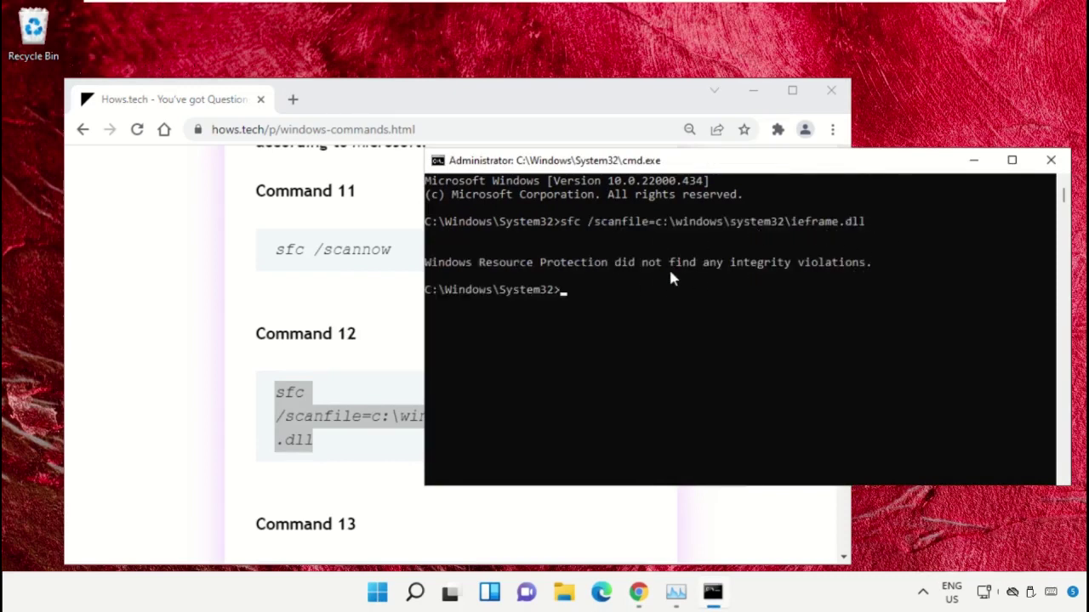
Copy the Command 13 sfc verifyfile command for ieframe.dll and run it in the prompt.
{"action": "left_click", "coordinate": [370, 270]}
{"action": "scroll", "coordinate": [387, 327], "scroll_direction": "down", "scroll_amount": 1}
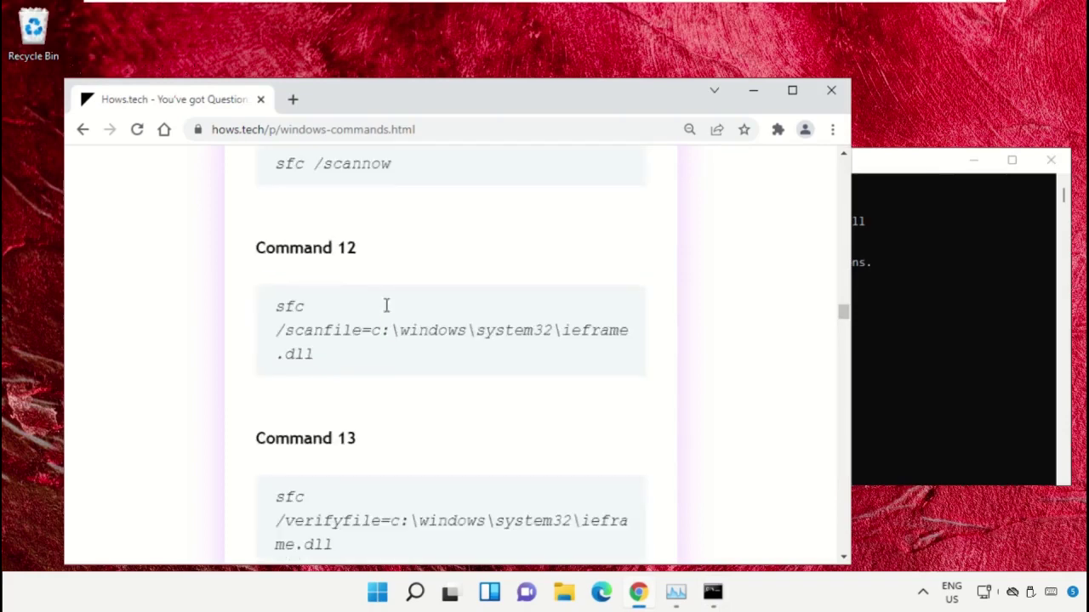
{"action": "scroll", "coordinate": [383, 311], "scroll_direction": "down", "scroll_amount": 2}
{"action": "triple_click", "coordinate": [368, 349]}
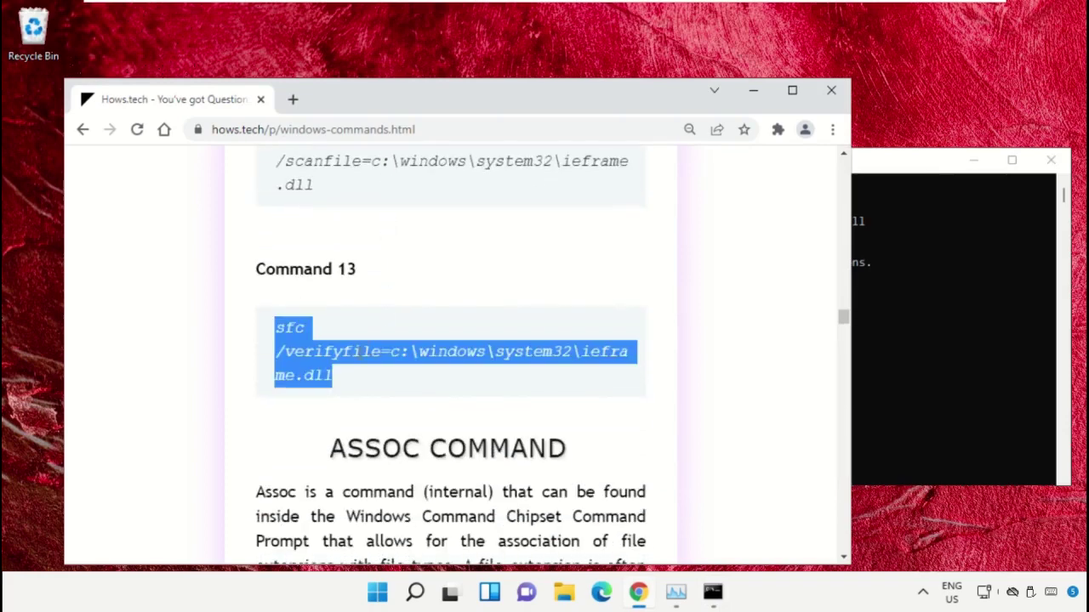
{"action": "right_click", "coordinate": [352, 352]}
{"action": "left_click", "coordinate": [433, 373]}
{"action": "left_click", "coordinate": [991, 314]}
{"action": "right_click", "coordinate": [776, 357]}
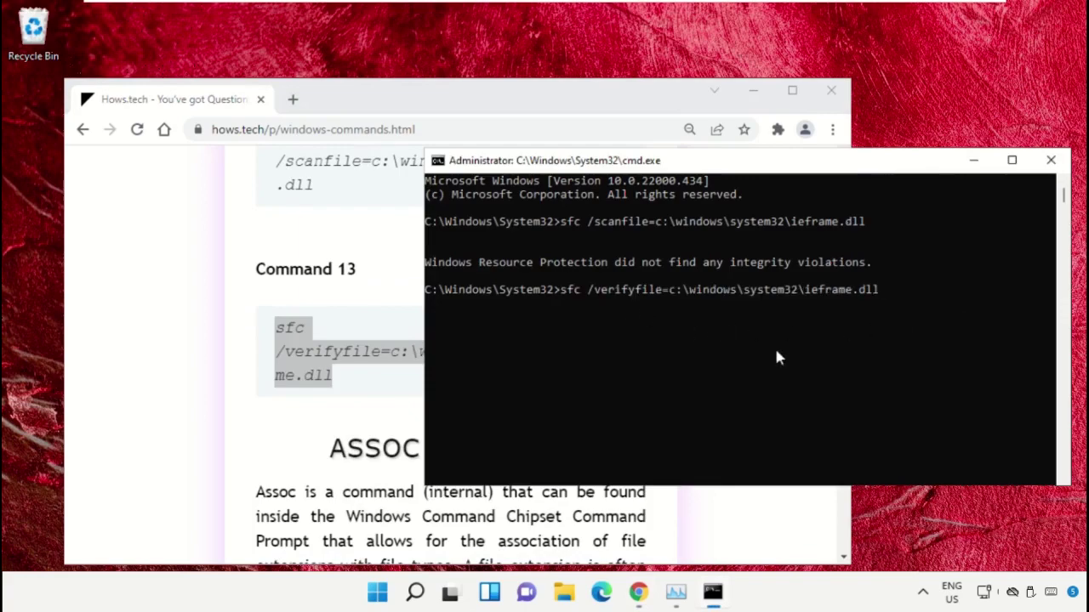
{"action": "key", "text": "Return"}
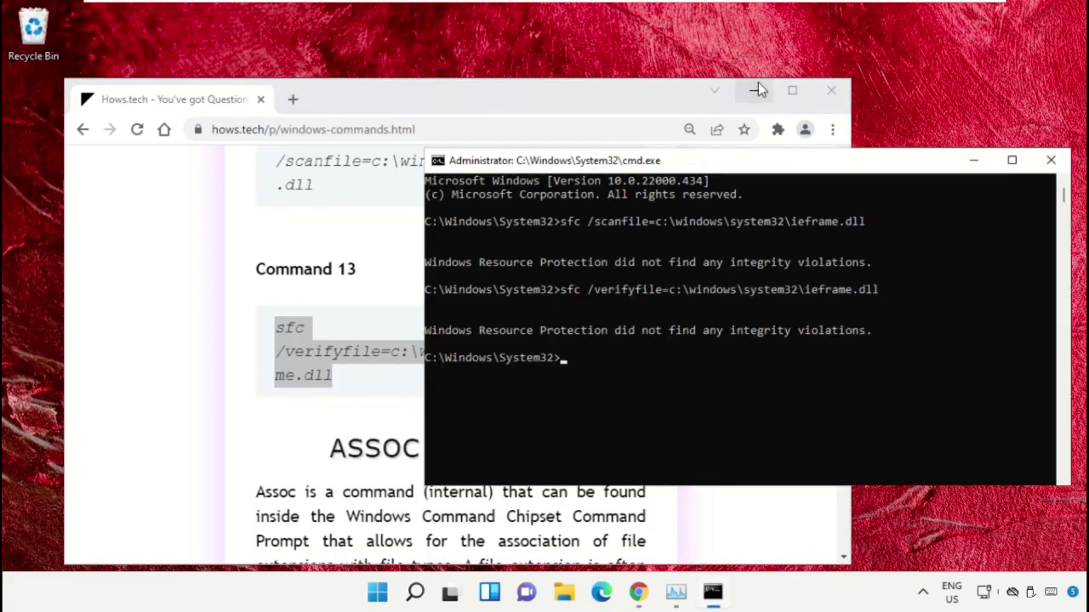
Minimize Chrome and close the admin console with the exit command.
{"action": "left_click", "coordinate": [752, 95]}
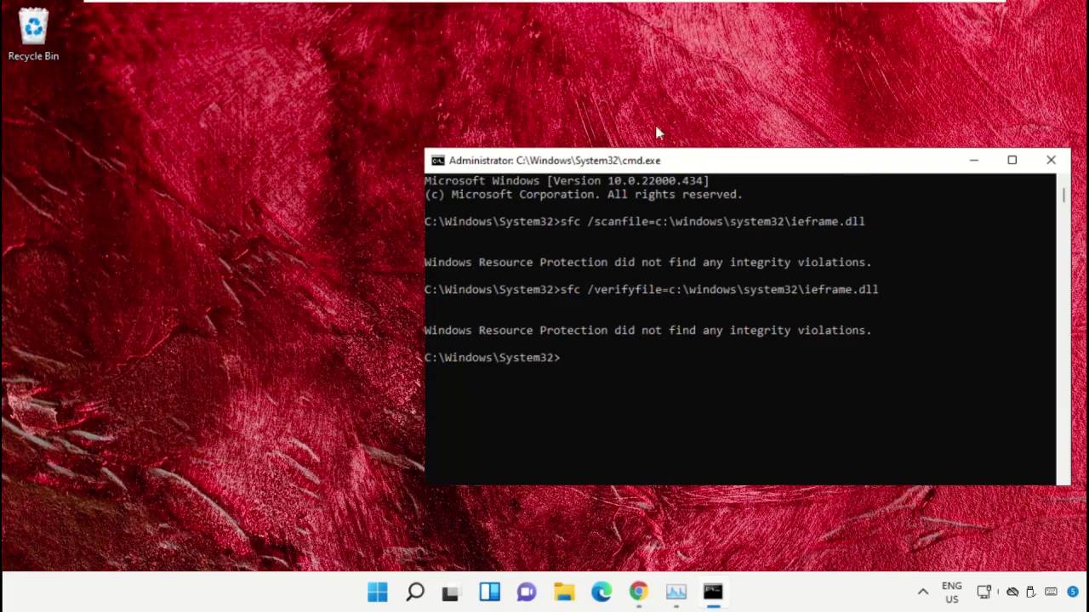
{"action": "type", "text": "exi"}
{"action": "type", "text": "t"}
{"action": "key", "text": "Return"}
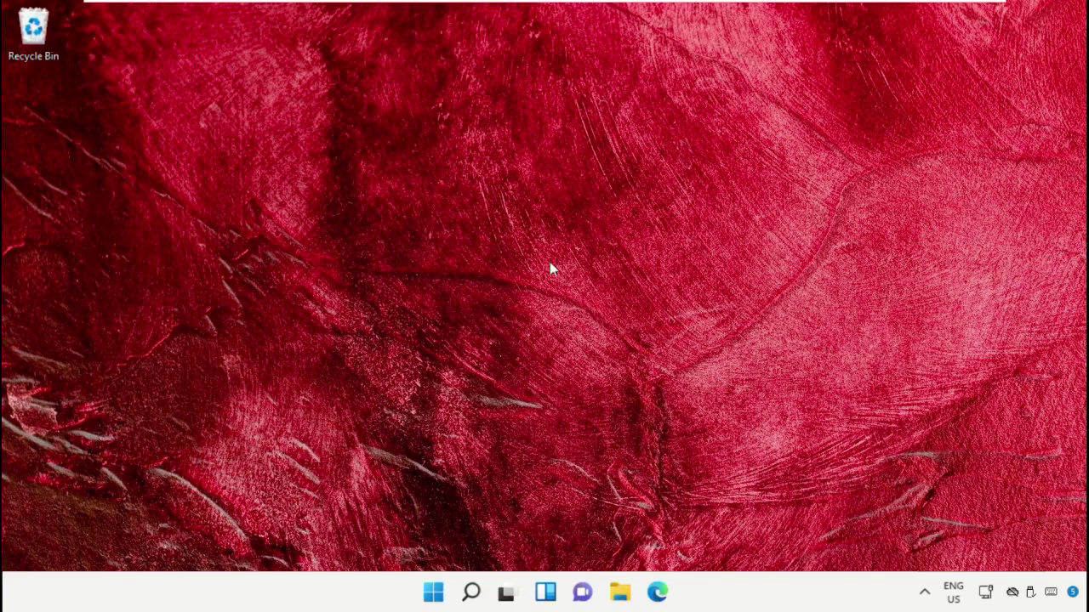
Under Settings > Network & internet > Ethernet, switch Metered connection off, then close Settings.
{"action": "left_click", "coordinate": [473, 594]}
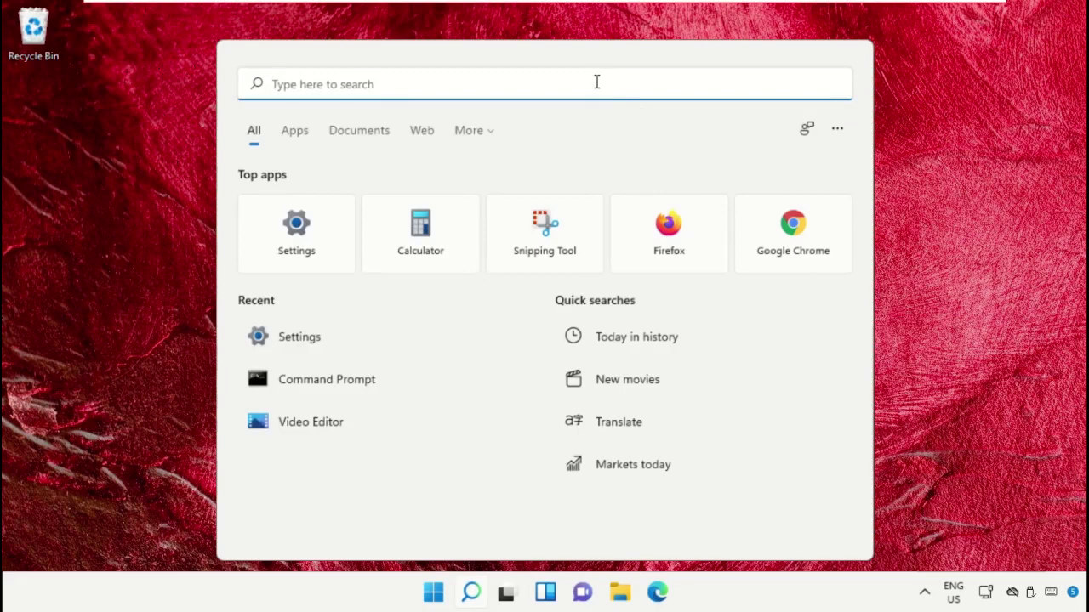
{"action": "type", "text": "Settings"}
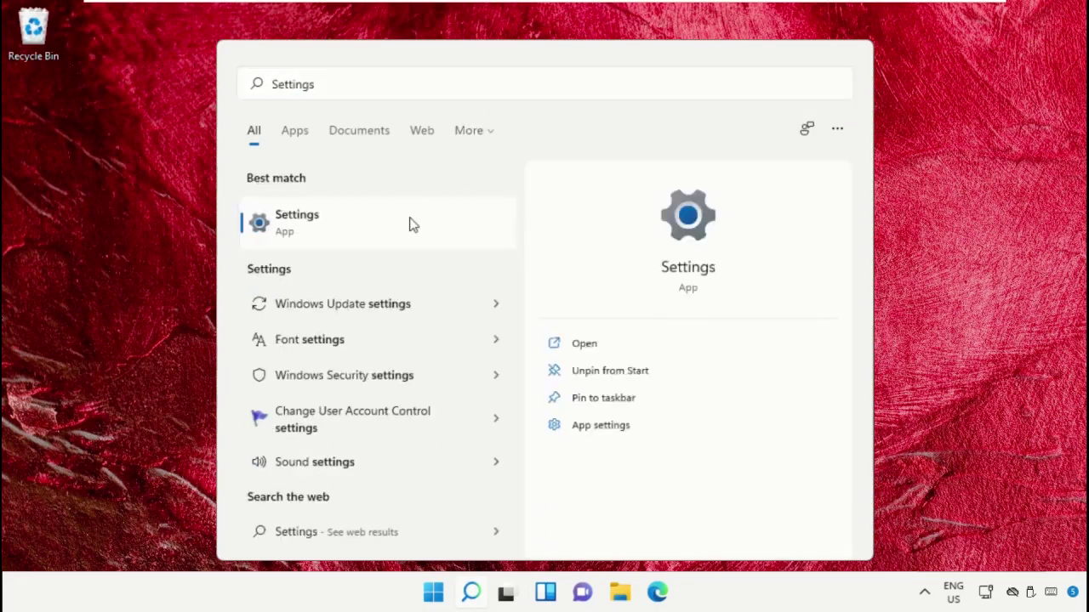
{"action": "left_click", "coordinate": [409, 223]}
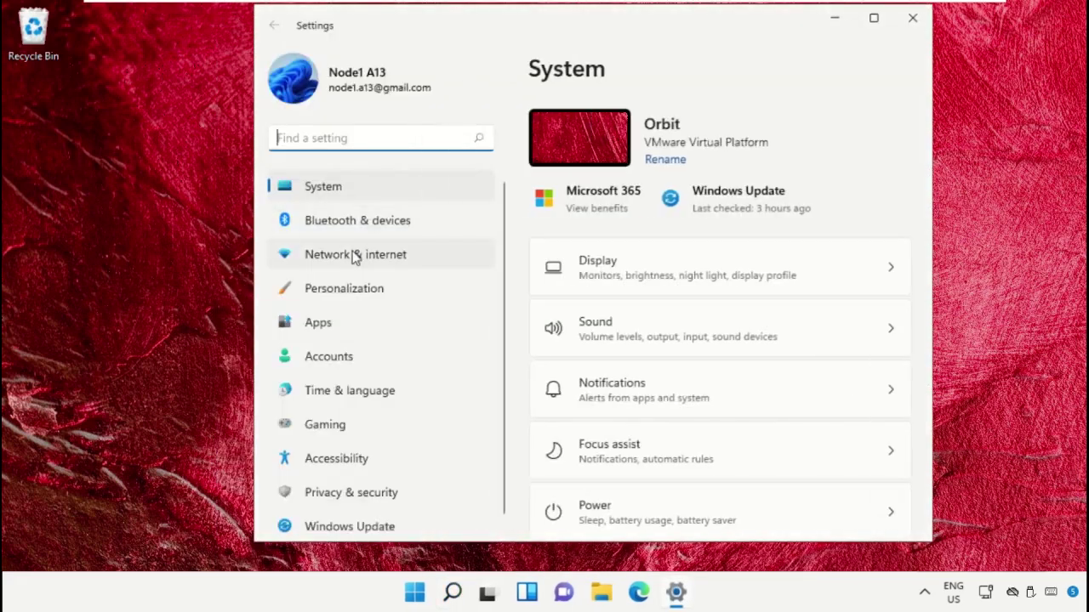
{"action": "left_click", "coordinate": [356, 258]}
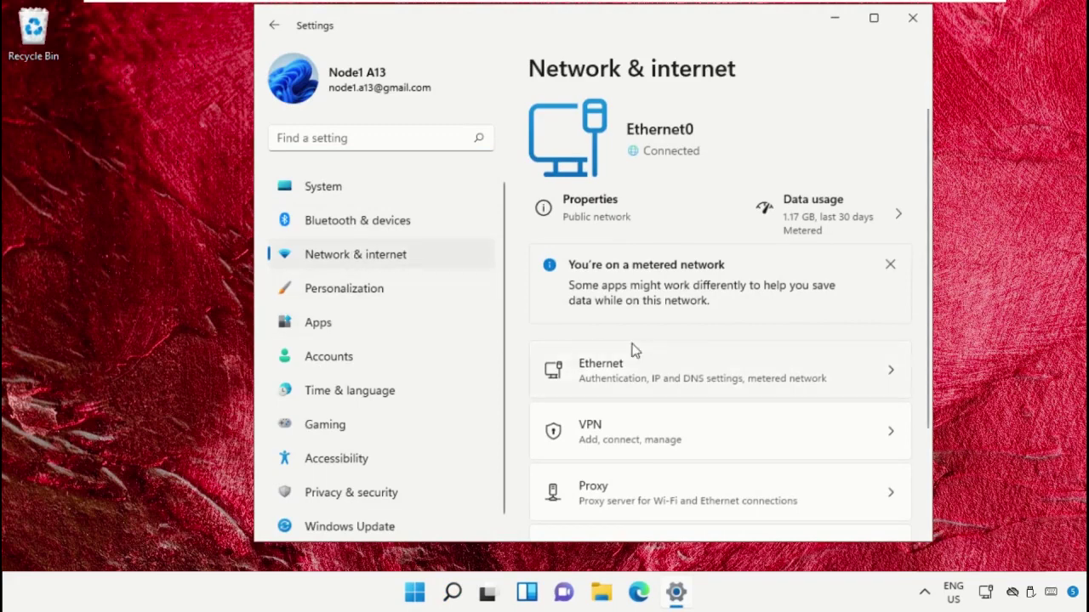
{"action": "scroll", "coordinate": [699, 338], "scroll_direction": "down", "scroll_amount": 2}
{"action": "left_click", "coordinate": [700, 328]}
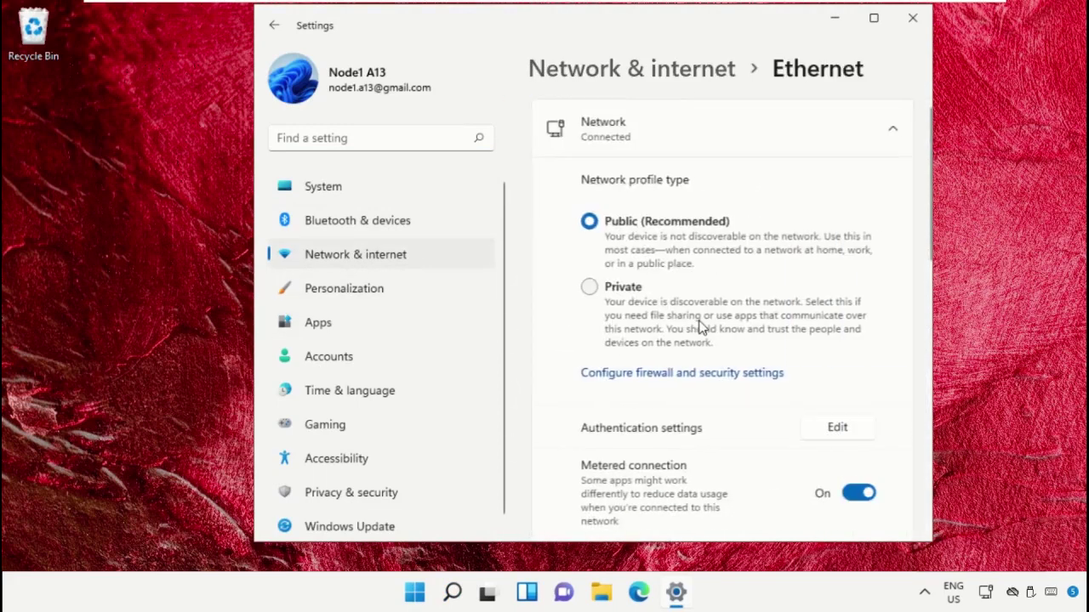
{"action": "scroll", "coordinate": [700, 328], "scroll_direction": "down", "scroll_amount": 1}
{"action": "scroll", "coordinate": [700, 327], "scroll_direction": "down", "scroll_amount": 3}
{"action": "scroll", "coordinate": [699, 328], "scroll_direction": "down", "scroll_amount": 1}
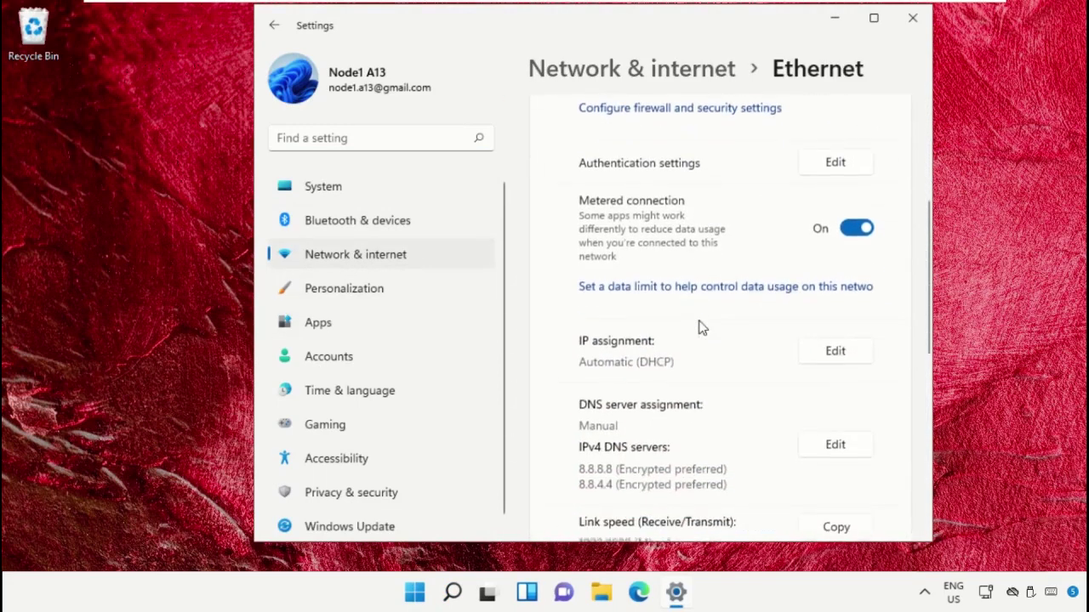
{"action": "left_click", "coordinate": [871, 226]}
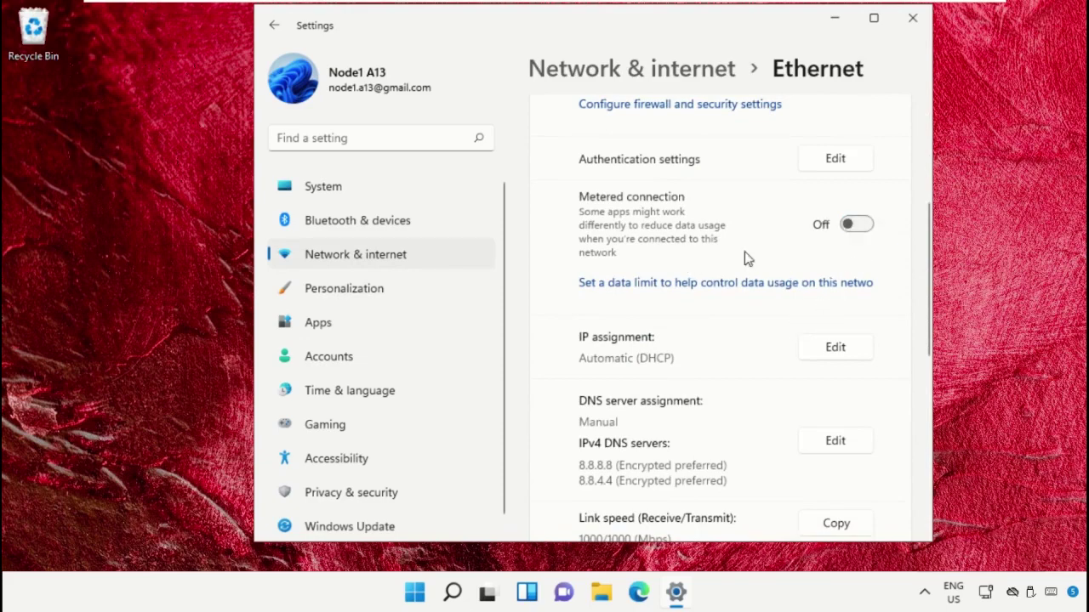
{"action": "left_click", "coordinate": [912, 19]}
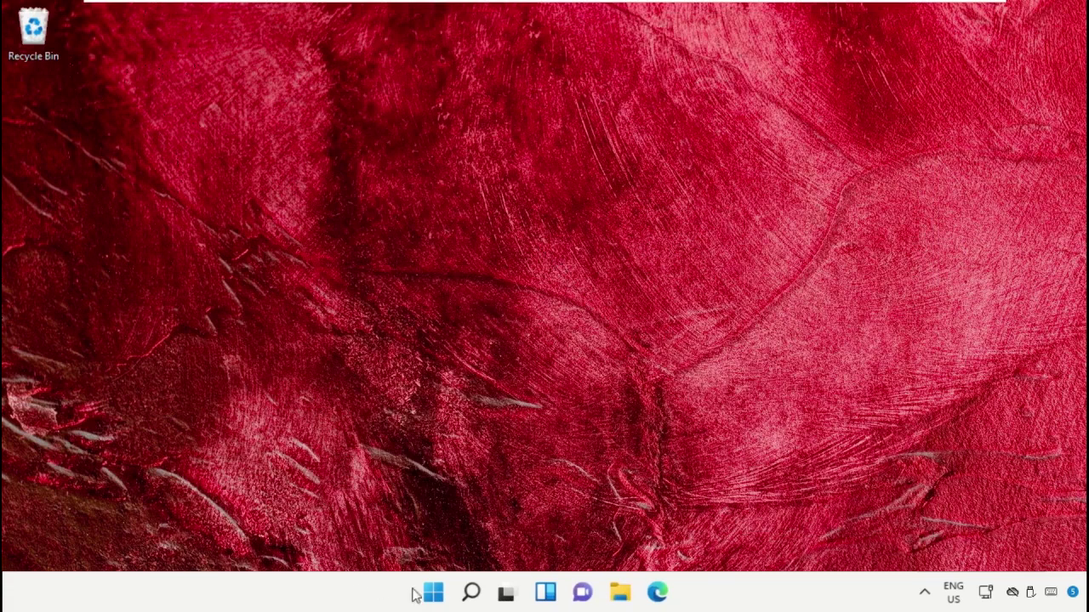
Open Settings and go to Personalization > Lock screen.
{"action": "left_click", "coordinate": [472, 591]}
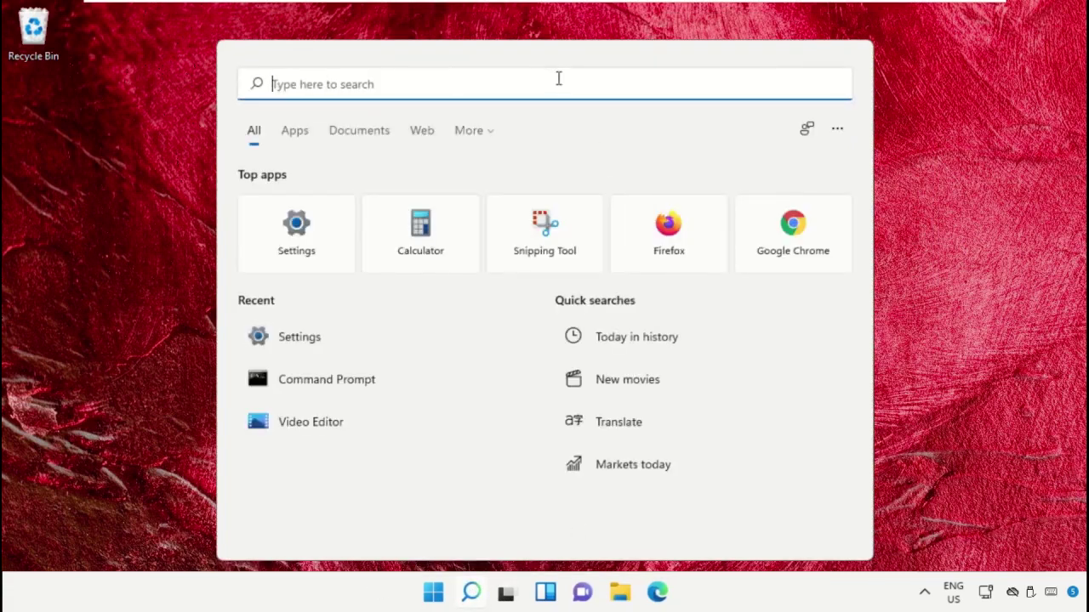
{"action": "type", "text": "Settings"}
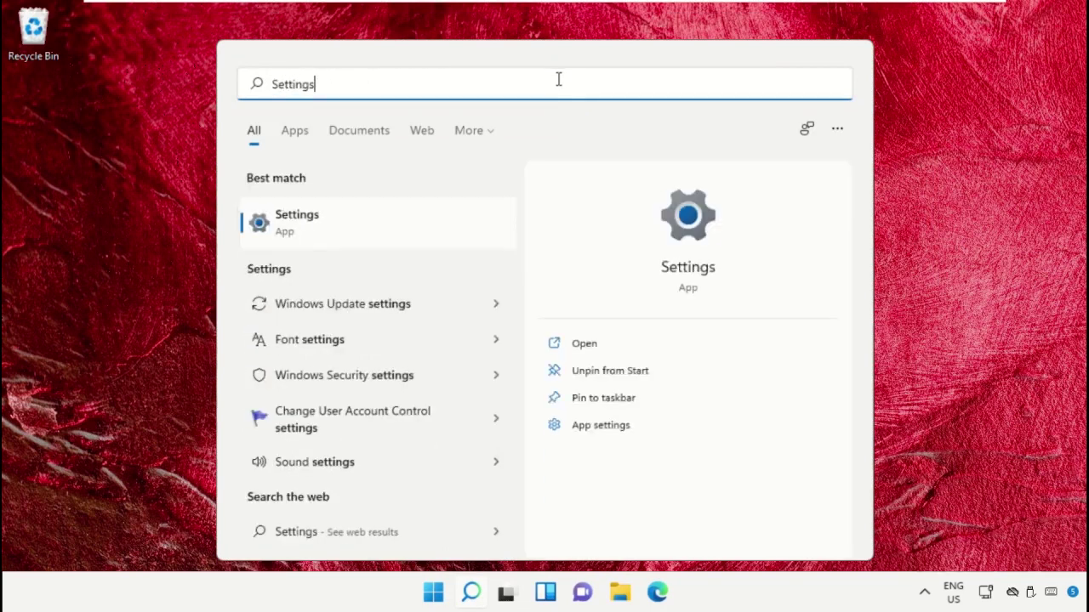
{"action": "left_click", "coordinate": [370, 228]}
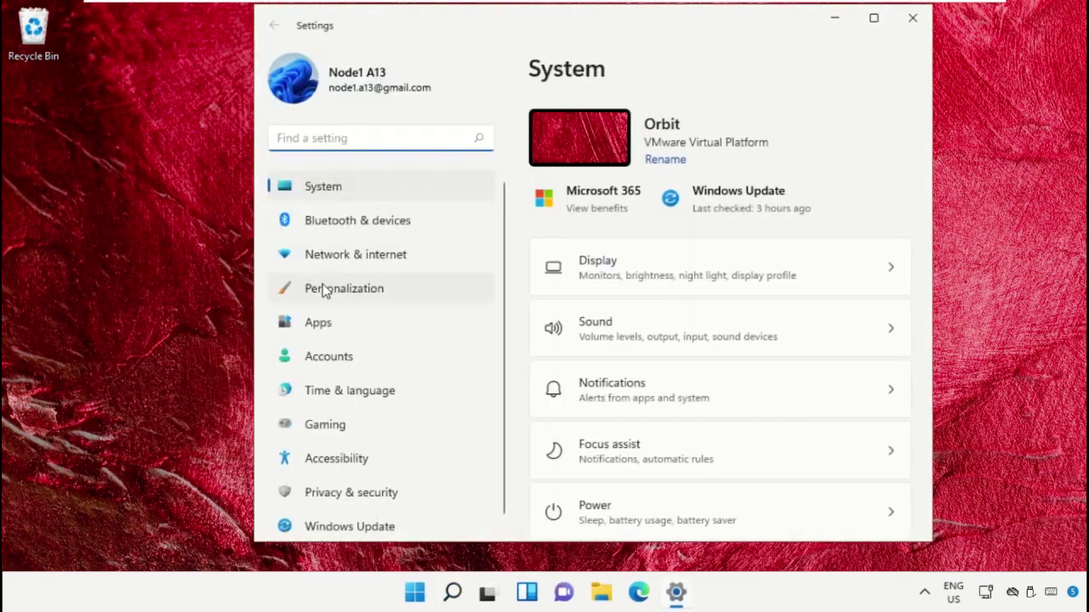
{"action": "left_click", "coordinate": [323, 286]}
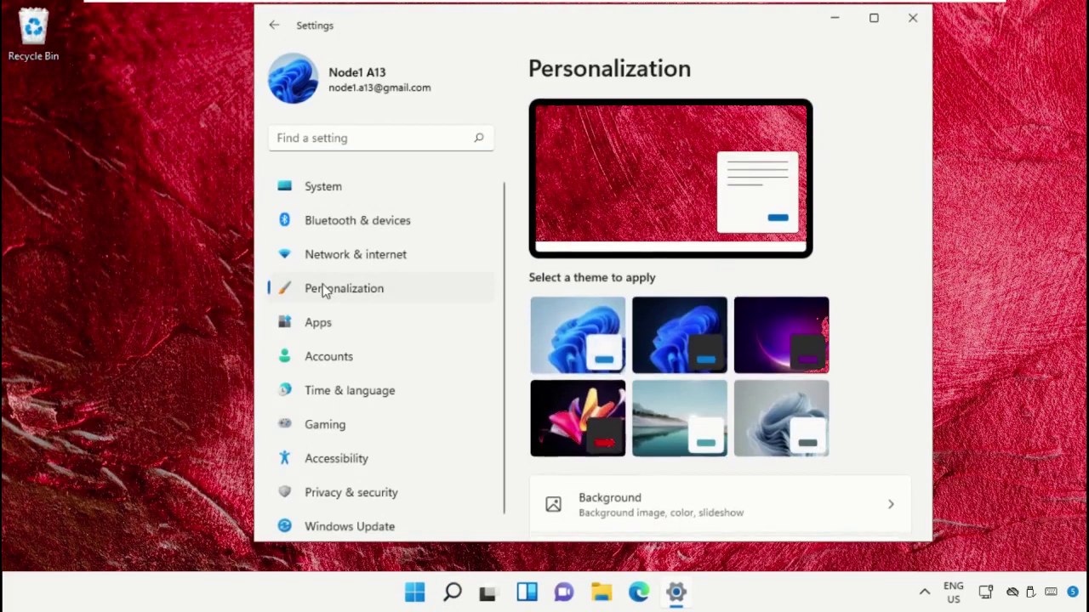
{"action": "scroll", "coordinate": [666, 361], "scroll_direction": "down", "scroll_amount": 3}
{"action": "scroll", "coordinate": [666, 362], "scroll_direction": "down", "scroll_amount": 2}
{"action": "scroll", "coordinate": [664, 360], "scroll_direction": "down", "scroll_amount": 1}
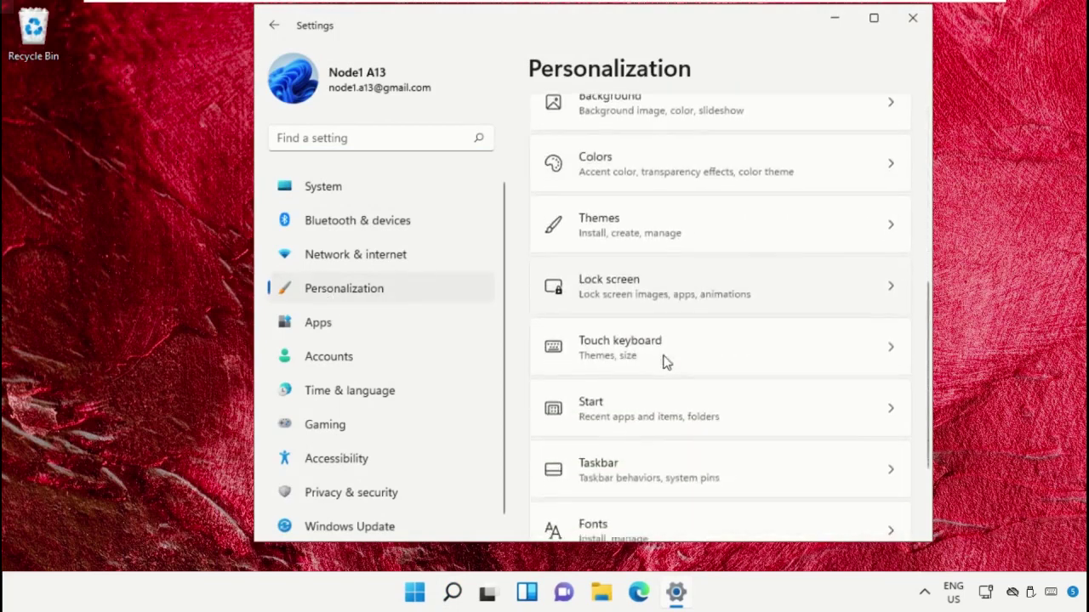
{"action": "left_click", "coordinate": [770, 302]}
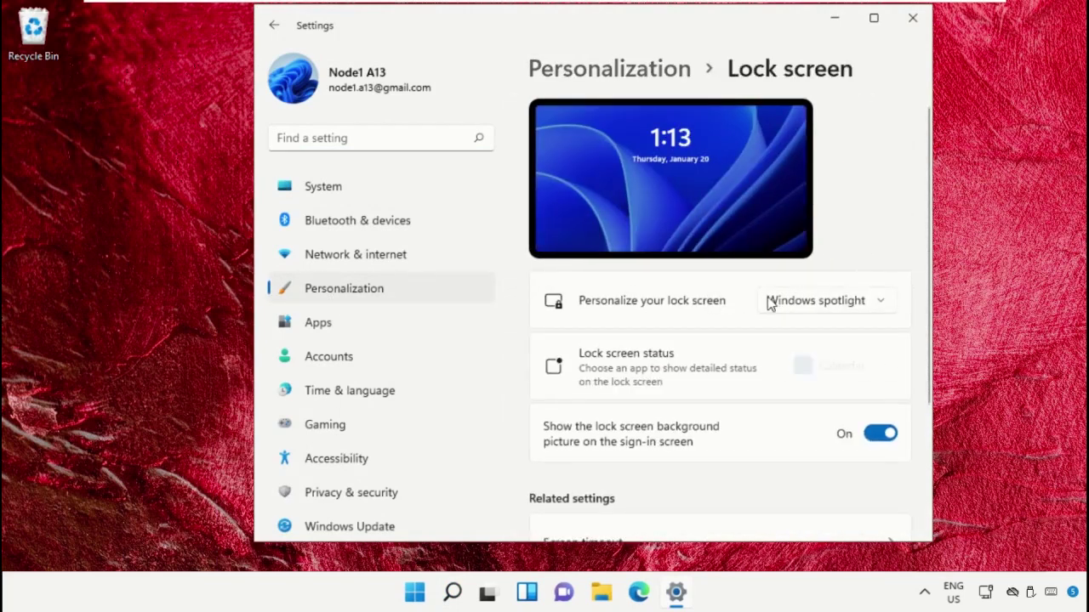
Set the lock screen background to Windows spotlight, after briefly choosing Picture, and close Settings.
{"action": "left_click", "coordinate": [838, 306]}
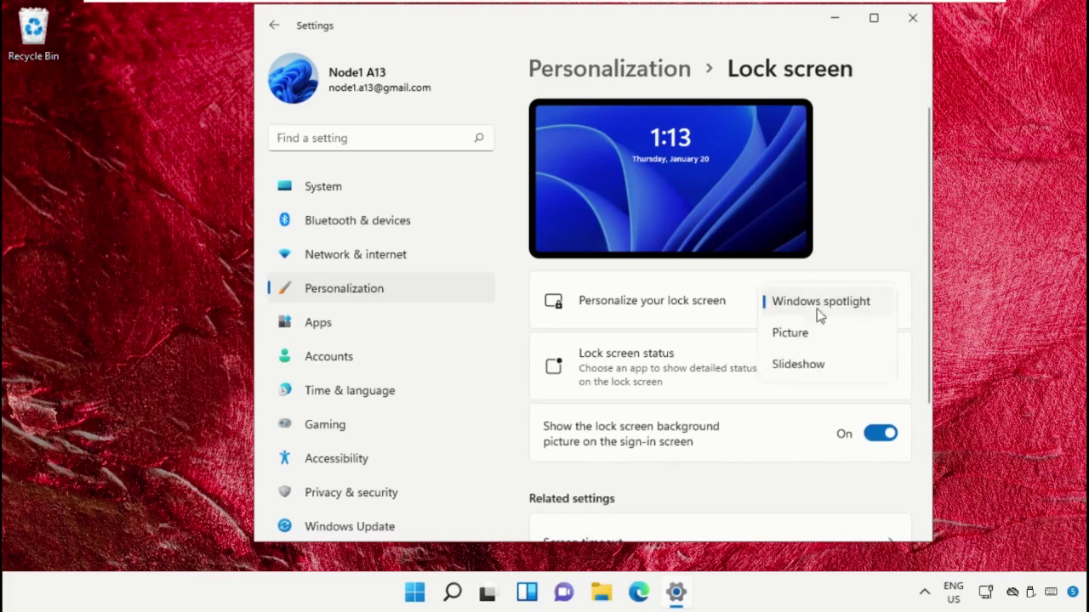
{"action": "left_click", "coordinate": [788, 333]}
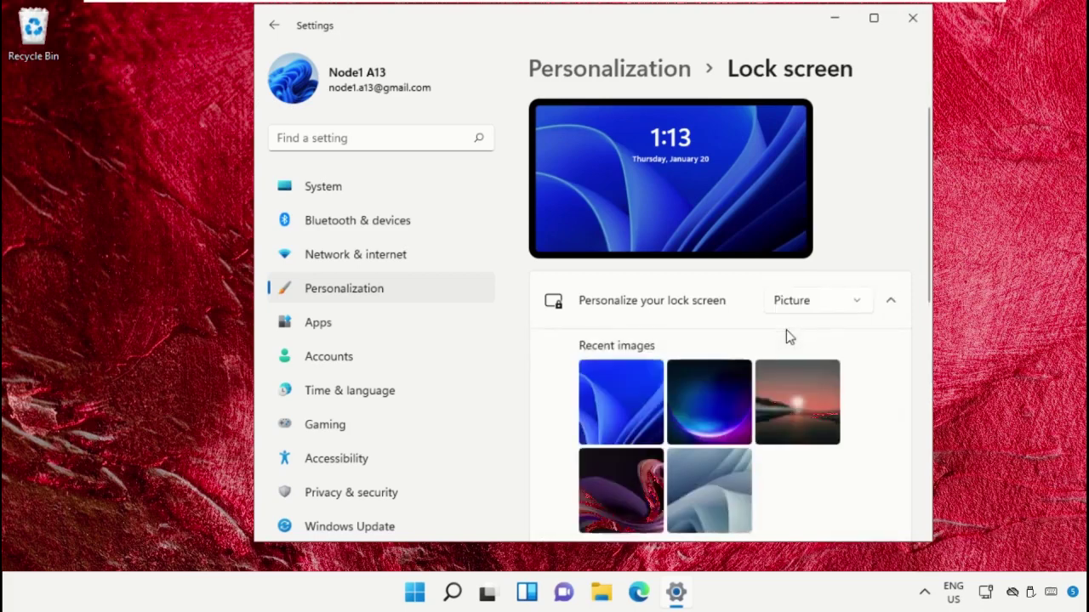
{"action": "left_click", "coordinate": [815, 304]}
{"action": "left_click", "coordinate": [836, 285]}
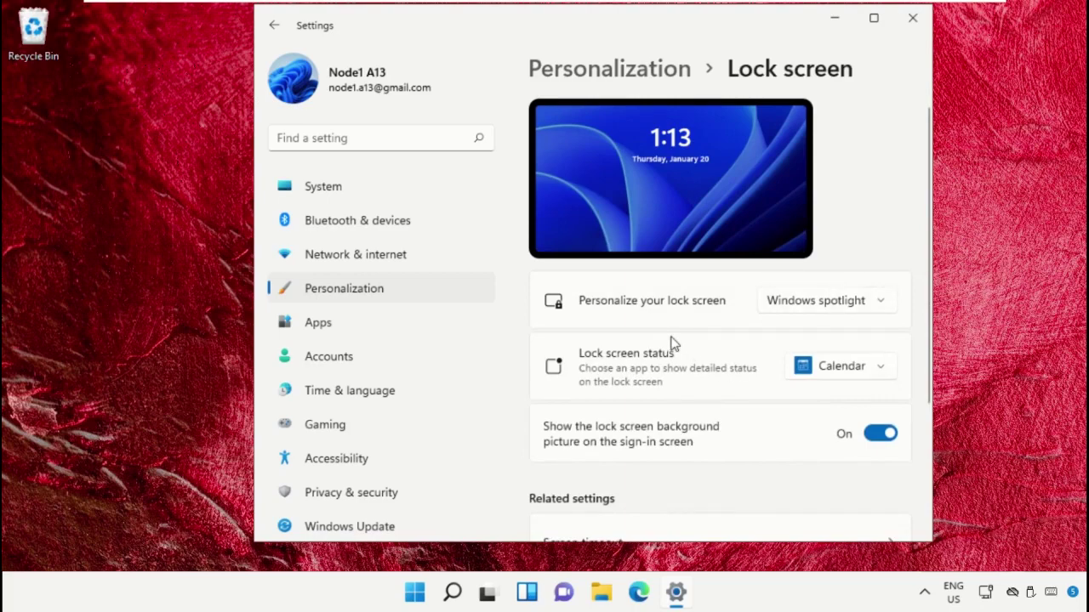
{"action": "left_click", "coordinate": [908, 19]}
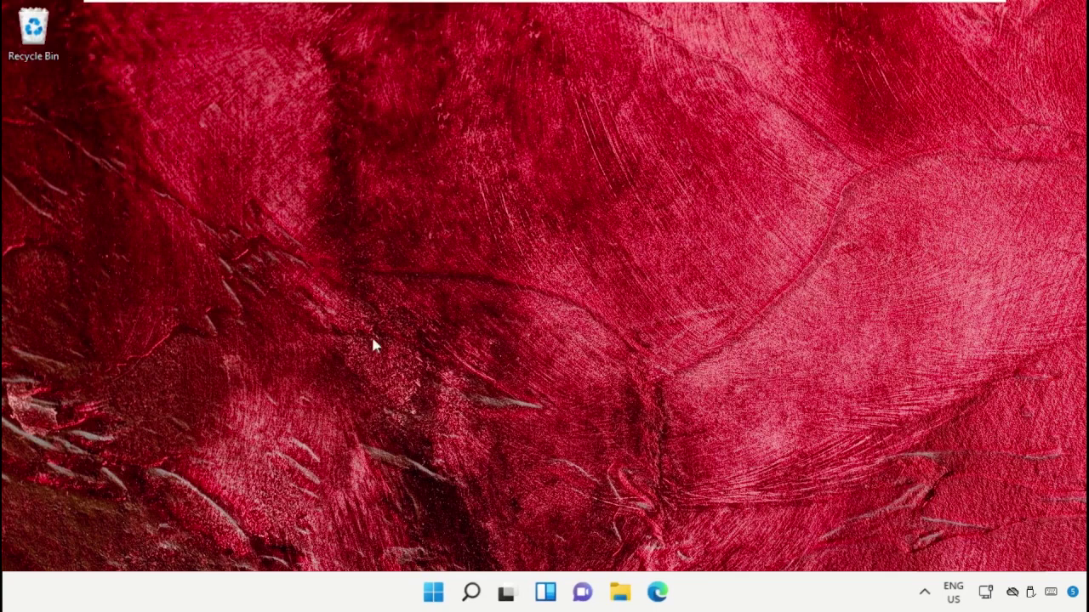
Run the Get-AppxPackage ContentDeliveryManager re-register command in an administrator PowerShell.
{"action": "left_click", "coordinate": [473, 593]}
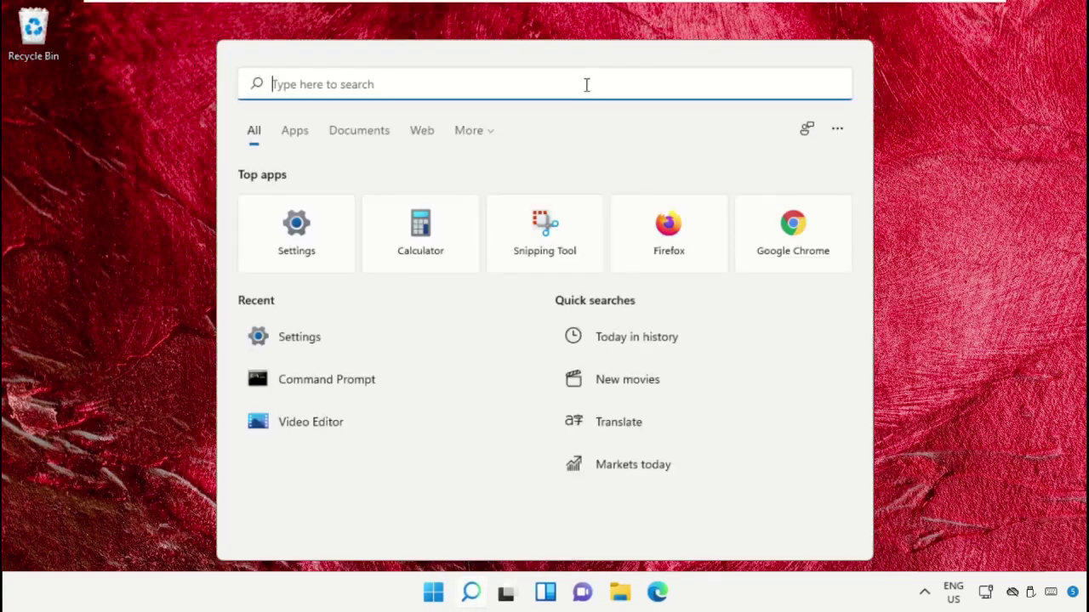
{"action": "type", "text": "PowerShell"}
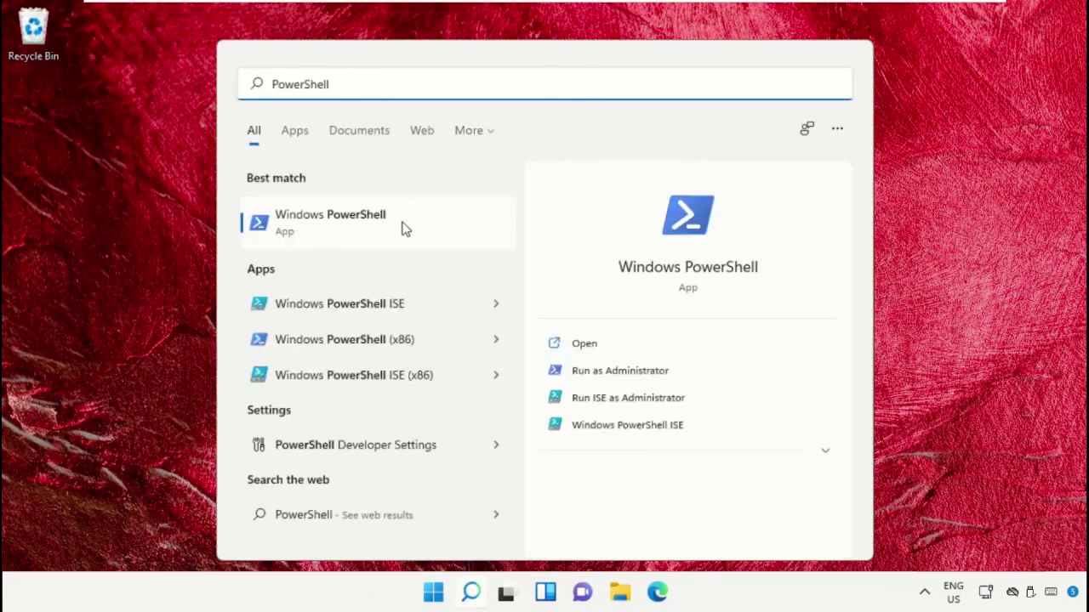
{"action": "right_click", "coordinate": [403, 228]}
{"action": "left_click", "coordinate": [462, 248]}
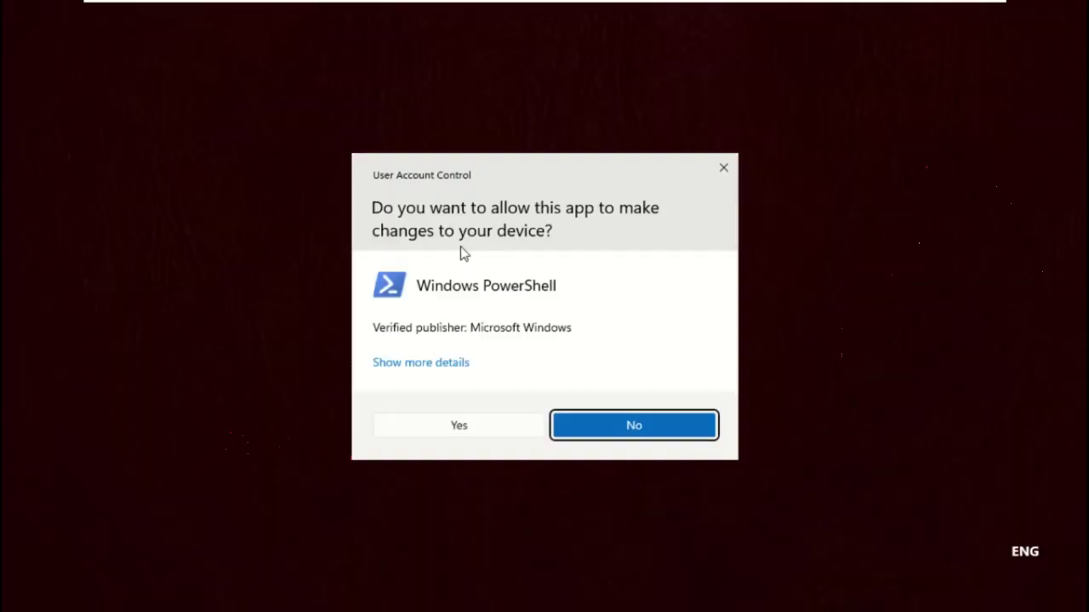
{"action": "left_click", "coordinate": [453, 436]}
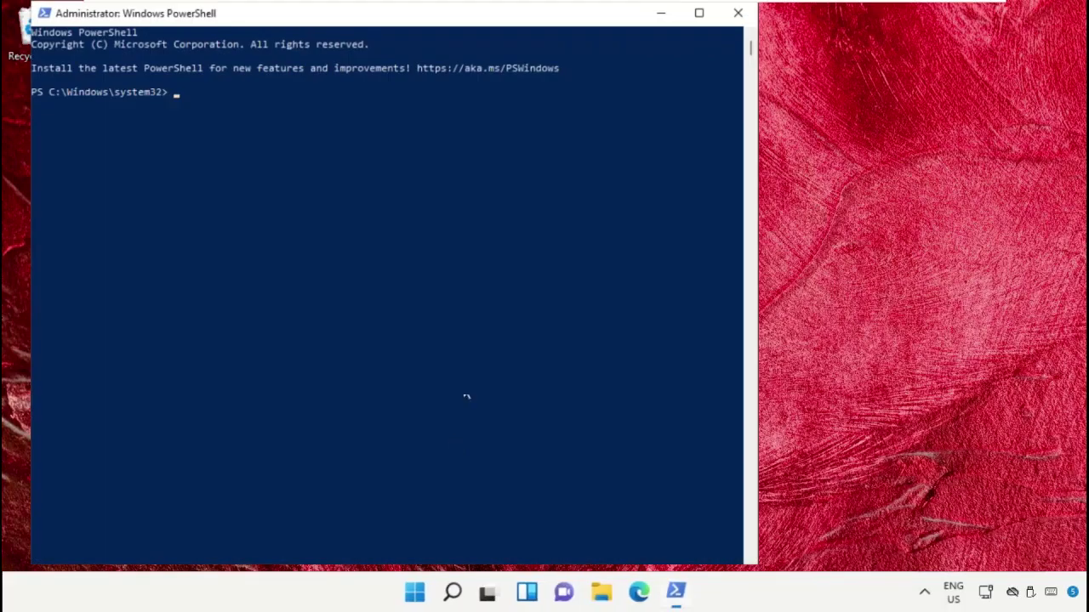
{"action": "left_click_drag", "start_coordinate": [496, 13], "coordinate": [632, 20]}
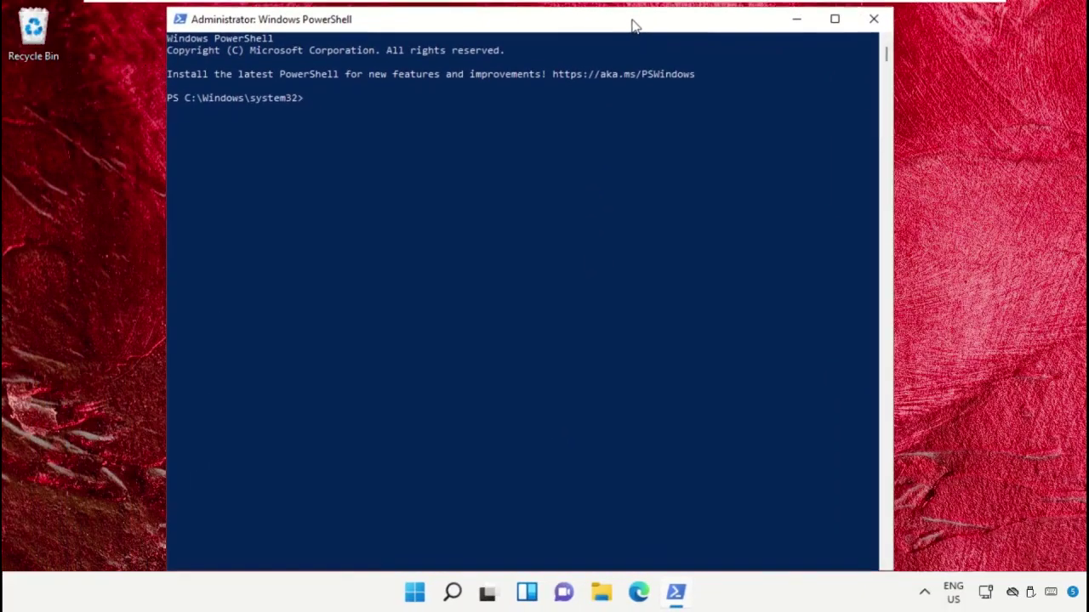
{"action": "right_click", "coordinate": [632, 19]}
{"action": "mouse_move", "coordinate": [694, 145]}
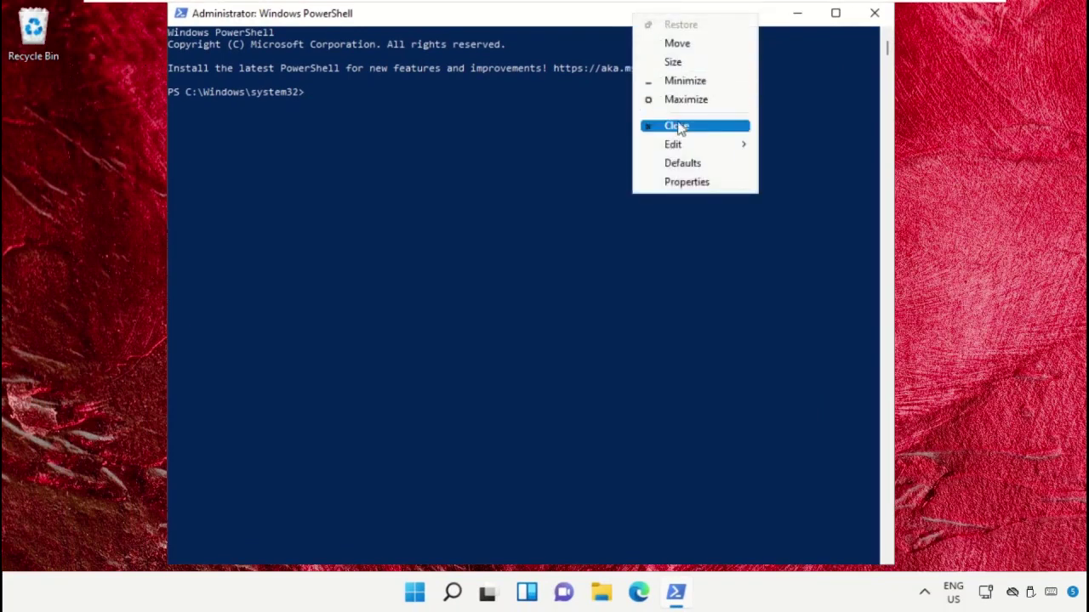
{"action": "left_click", "coordinate": [786, 182]}
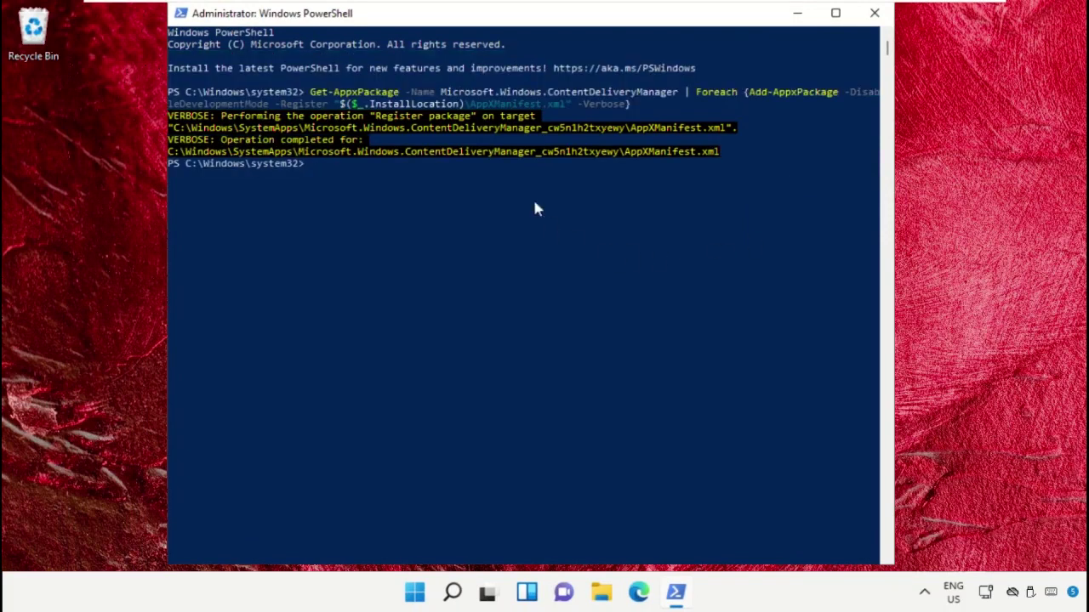
Close PowerShell and restart the PC from the Start menu's power options.
{"action": "left_click", "coordinate": [874, 12]}
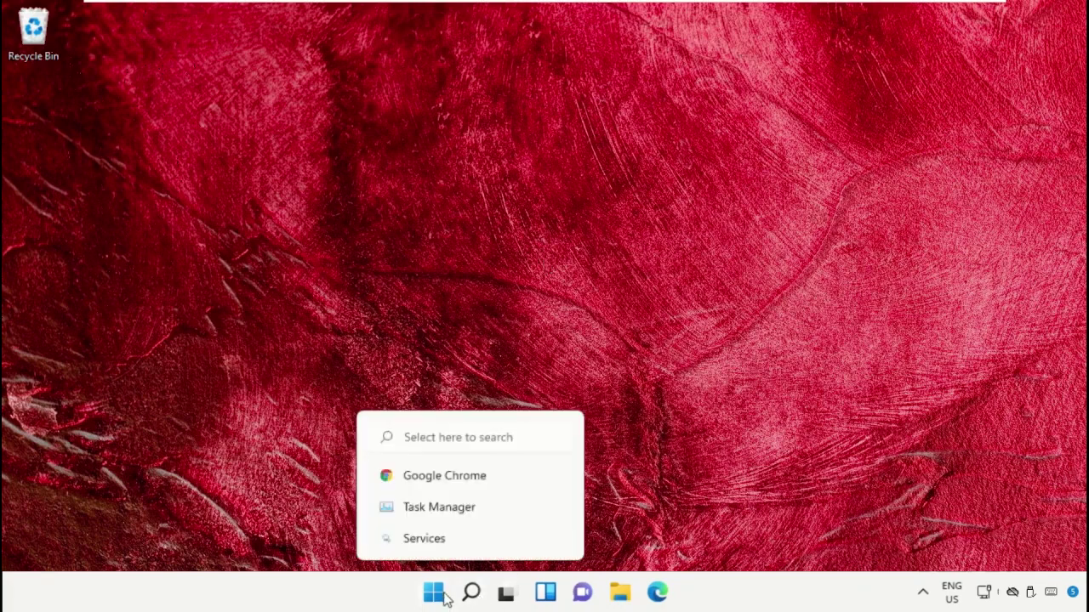
{"action": "left_click", "coordinate": [433, 592]}
{"action": "left_click", "coordinate": [754, 535]}
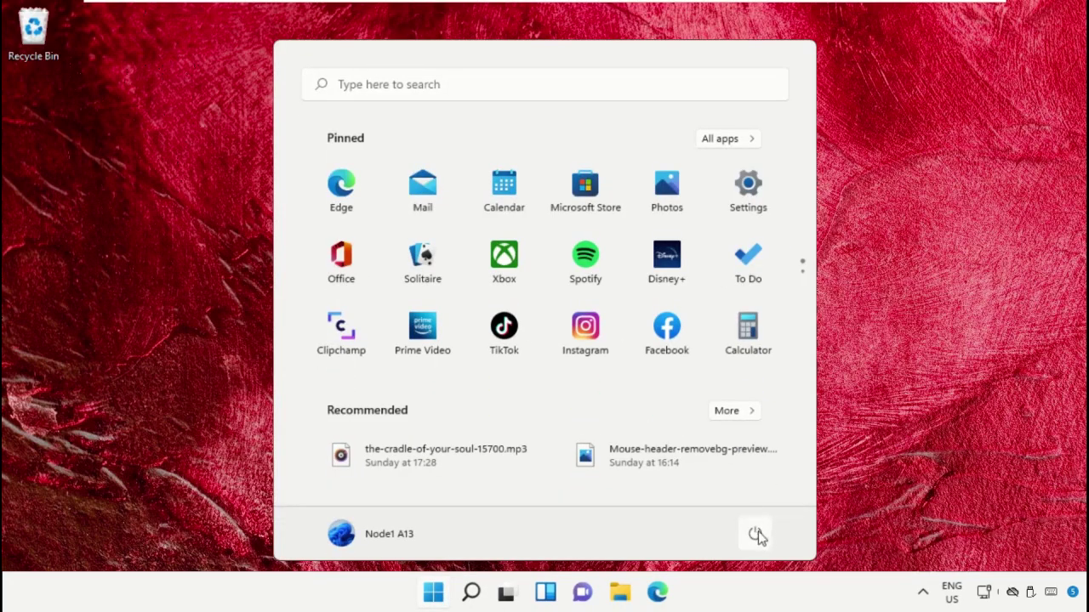
{"action": "left_click", "coordinate": [756, 534]}
{"action": "left_click", "coordinate": [757, 497]}
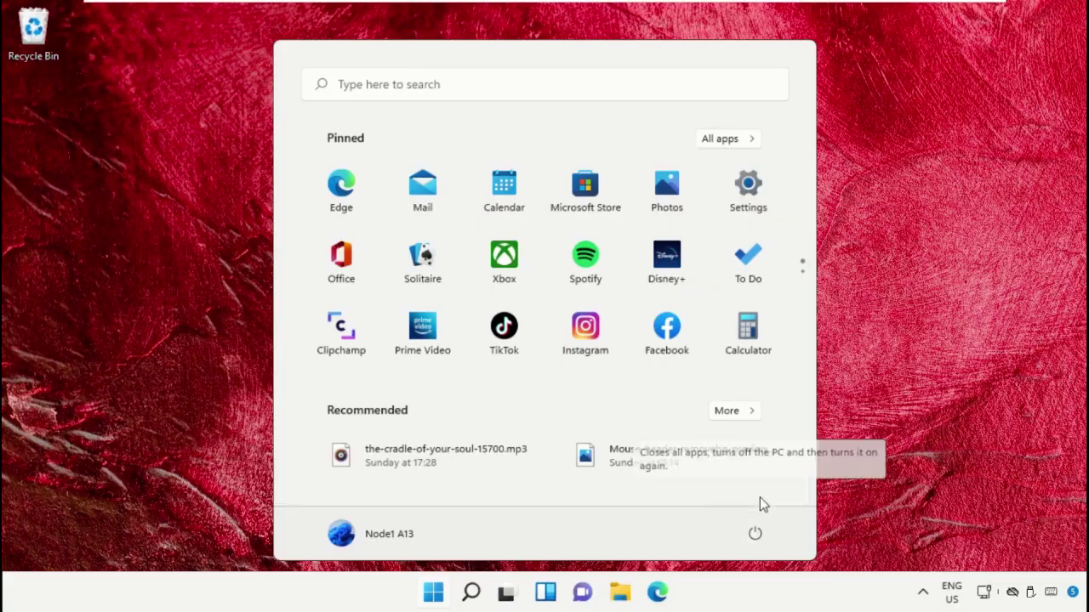